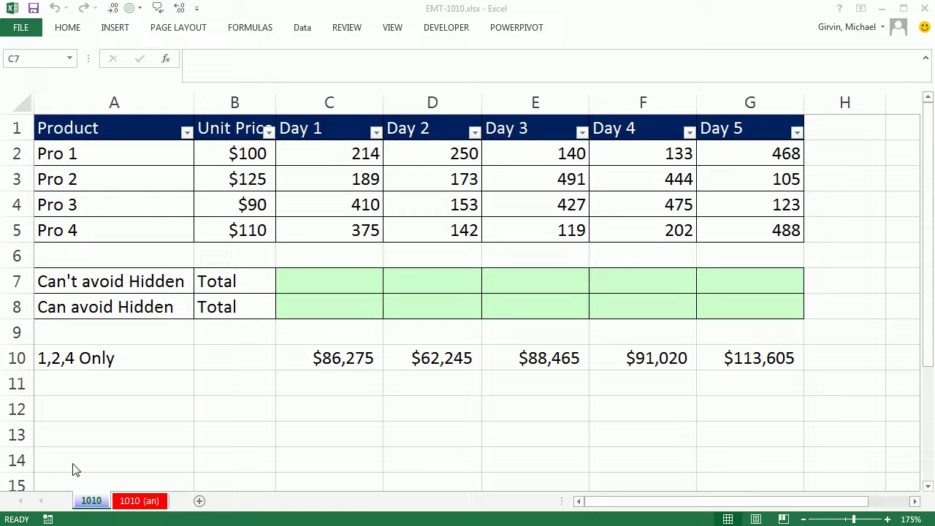
Step: Review the unit prices, the Day 1 and Day 3 quantities, the Product filter choices and the row options for Pro 3
{"action": "left_click", "coordinate": [459, 21]}
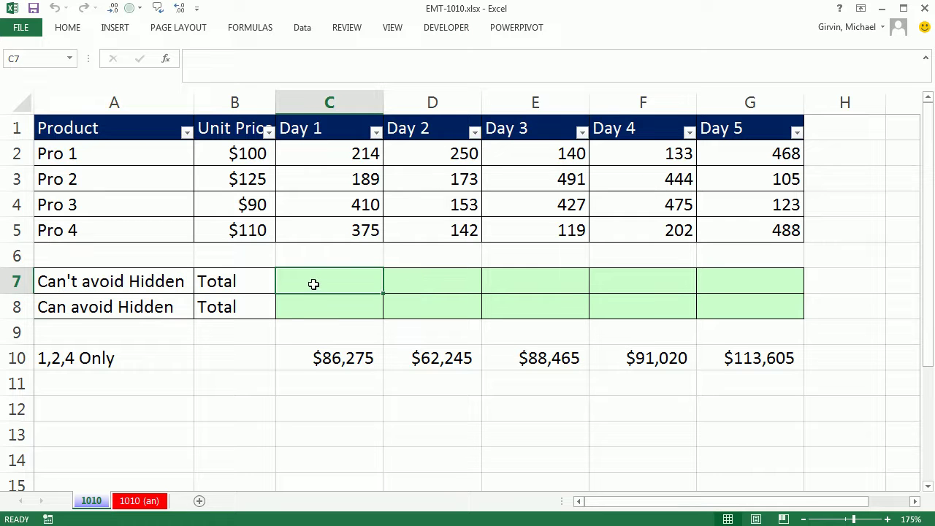
{"action": "left_click_drag", "start_coordinate": [218, 153], "coordinate": [229, 230]}
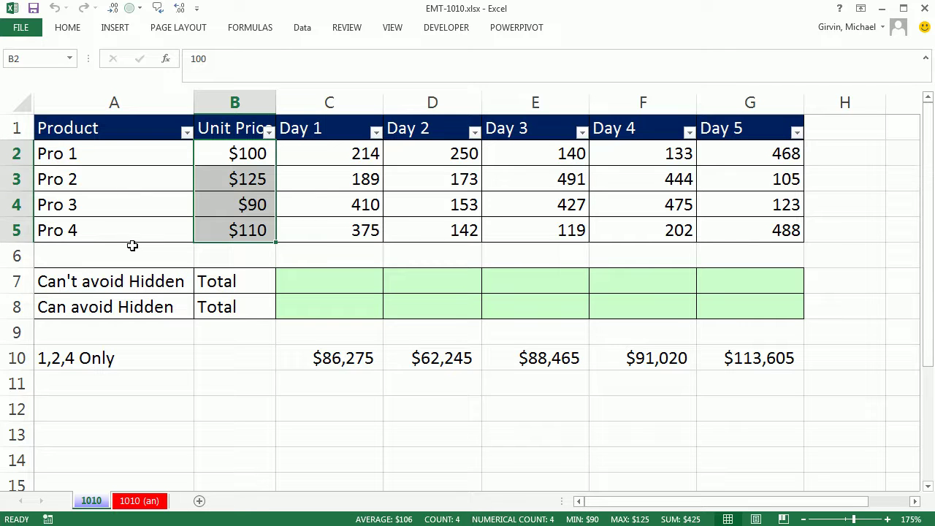
{"action": "left_click_drag", "start_coordinate": [335, 157], "coordinate": [345, 230]}
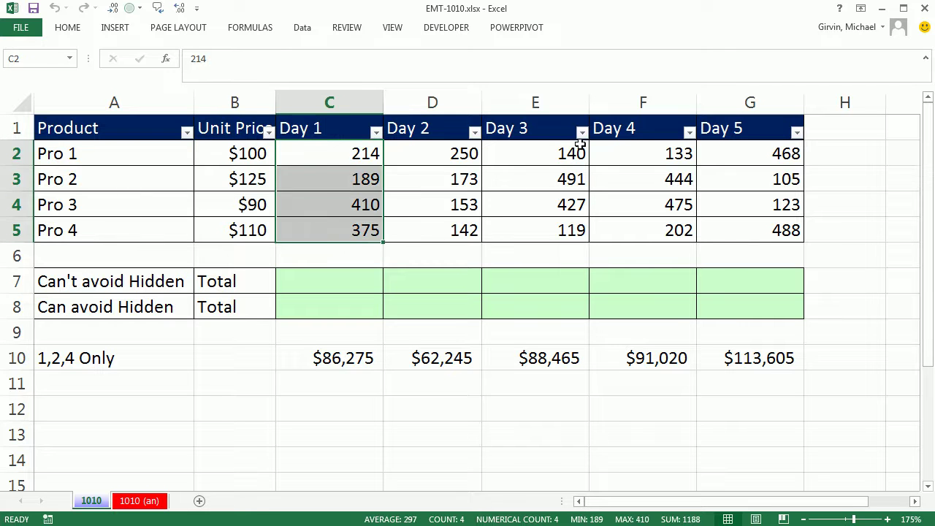
{"action": "left_click", "coordinate": [552, 152]}
{"action": "left_click_drag", "start_coordinate": [556, 184], "coordinate": [559, 226]}
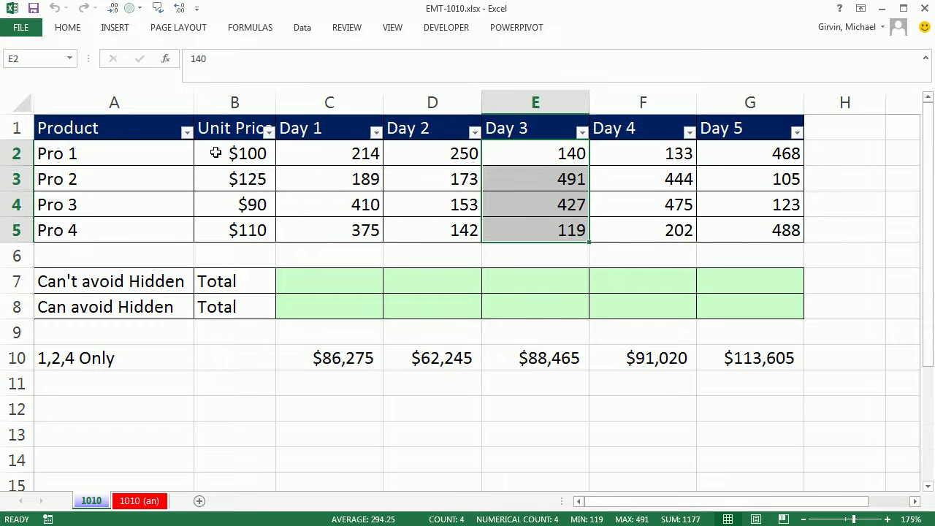
{"action": "left_click", "coordinate": [187, 133]}
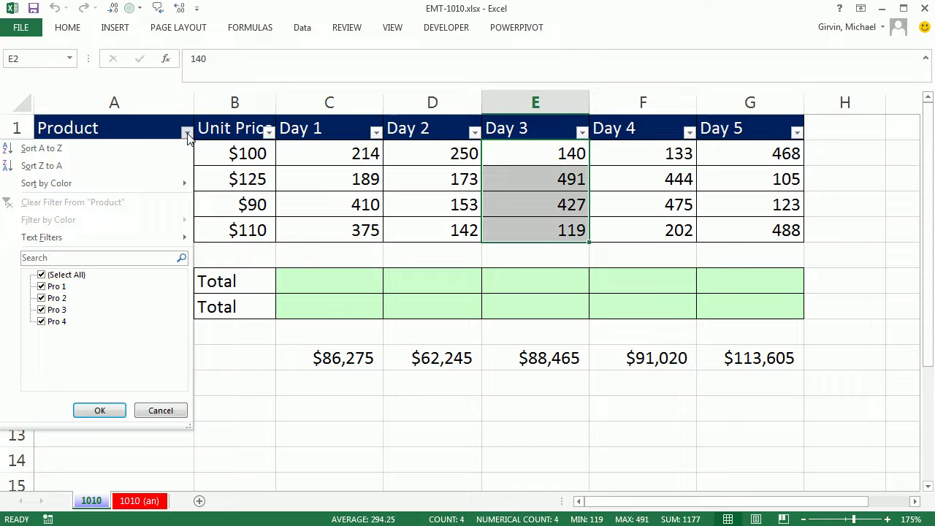
{"action": "left_click", "coordinate": [187, 134]}
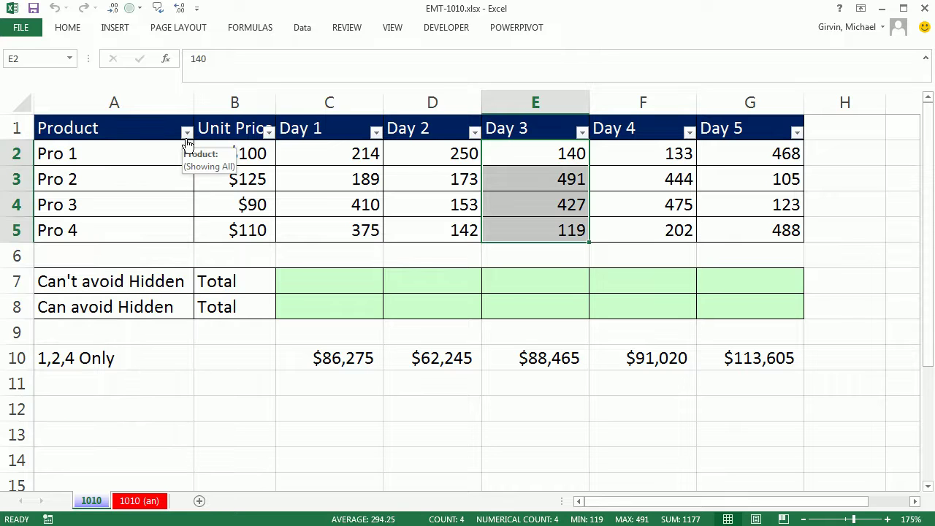
{"action": "left_click", "coordinate": [20, 204]}
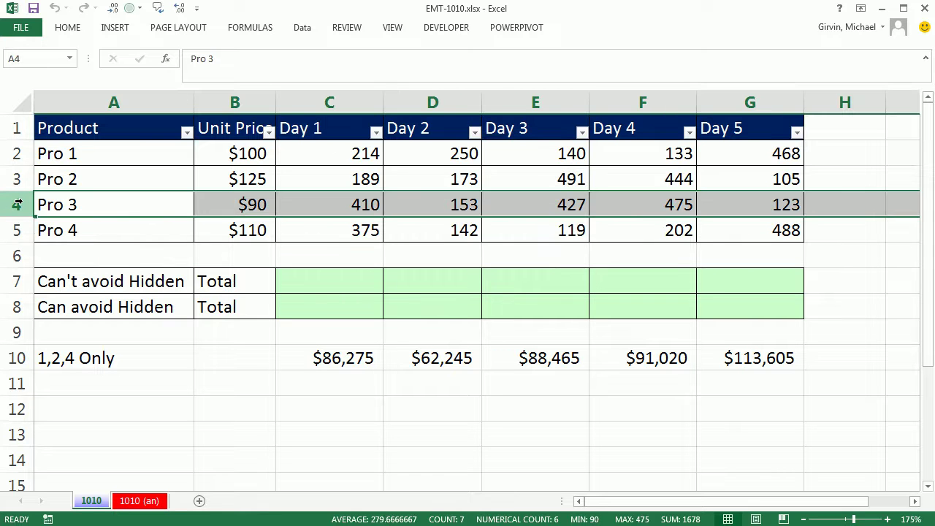
{"action": "right_click", "coordinate": [17, 204]}
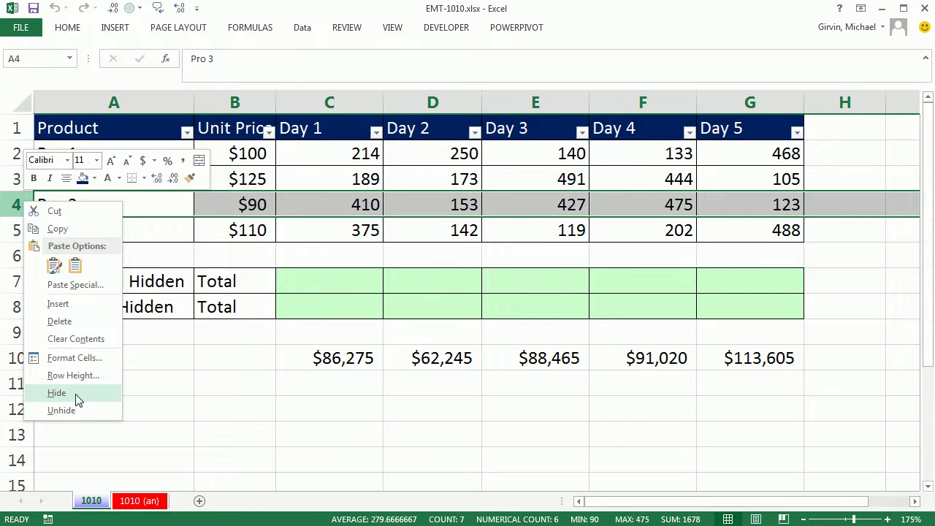
{"action": "key", "text": "Escape"}
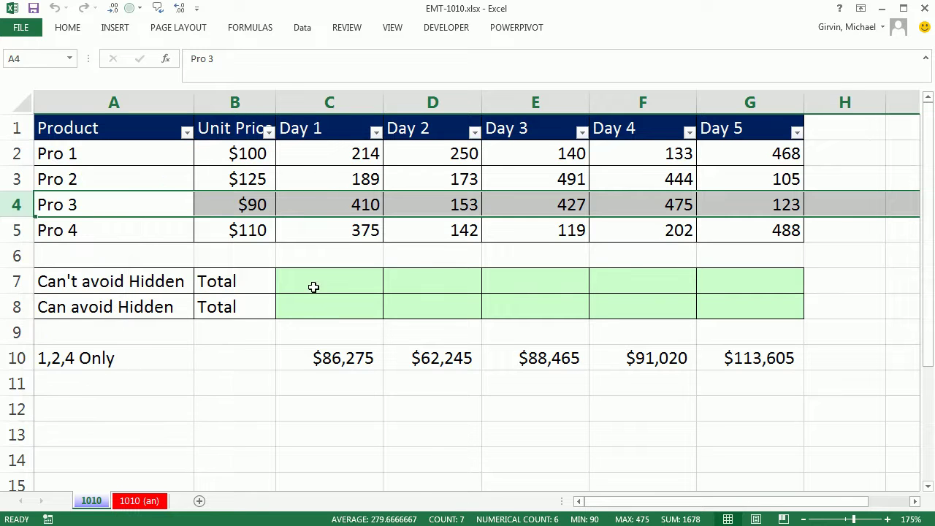
{"action": "left_click", "coordinate": [314, 282]}
{"action": "left_click_drag", "start_coordinate": [238, 159], "coordinate": [237, 231]}
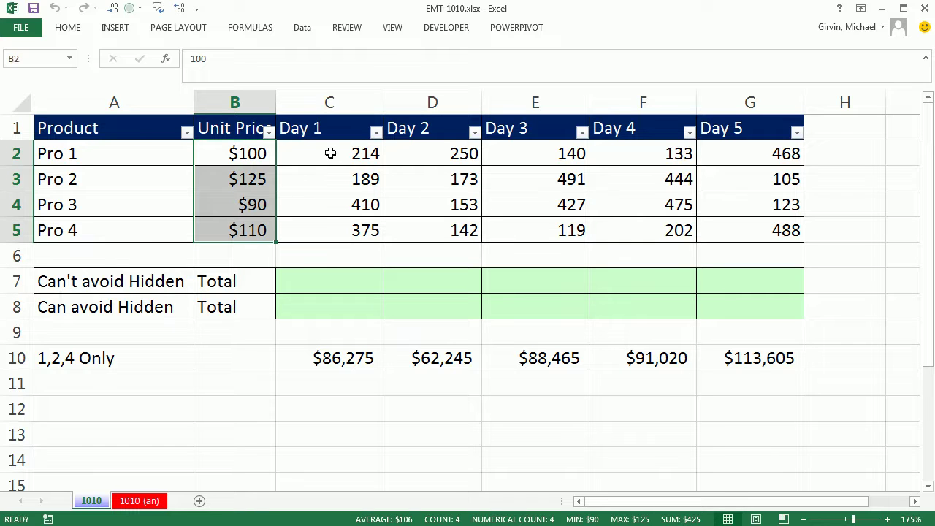
{"action": "left_click_drag", "start_coordinate": [330, 153], "coordinate": [330, 226]}
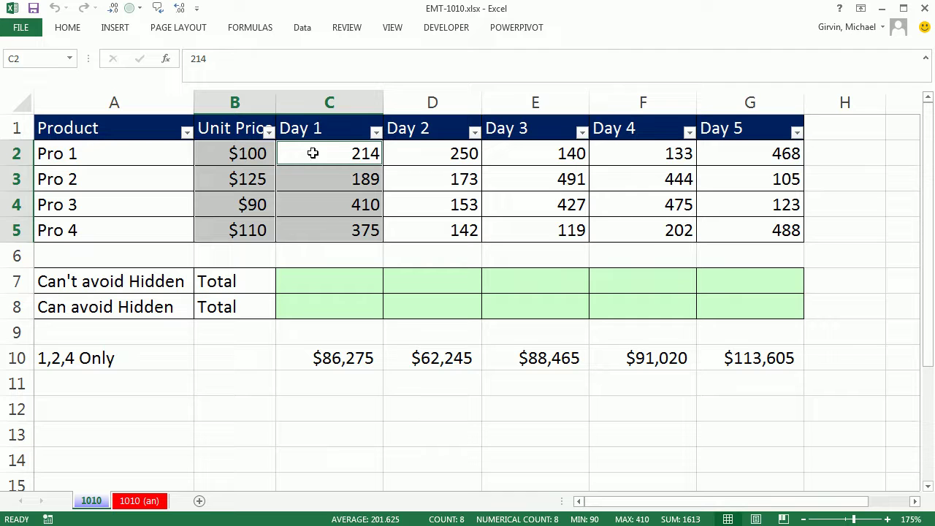
Step: Enter =SUMPRODUCT($B$2:$B$5,C2:C5) in C7 as the Day 1 total that includes hidden rows
{"action": "left_click", "coordinate": [324, 283]}
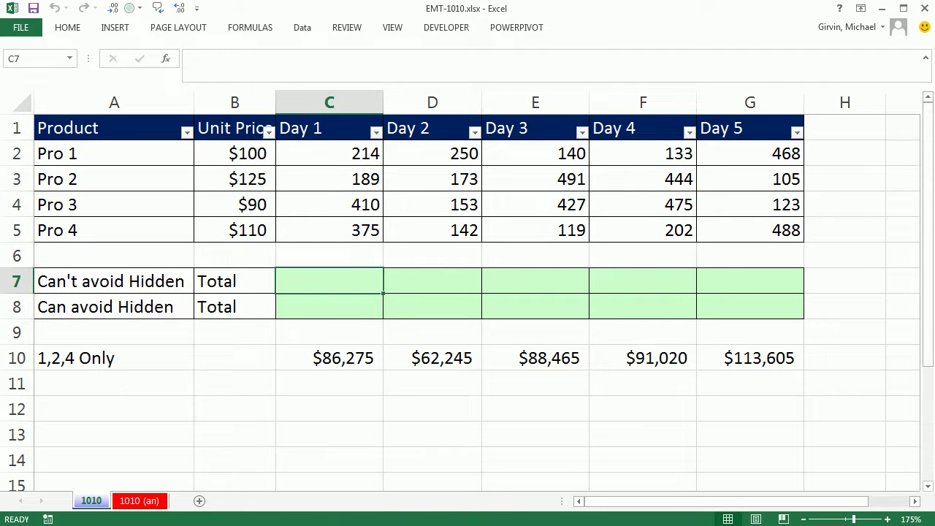
{"action": "type", "text": "=sump"}
{"action": "key", "text": "Tab"}
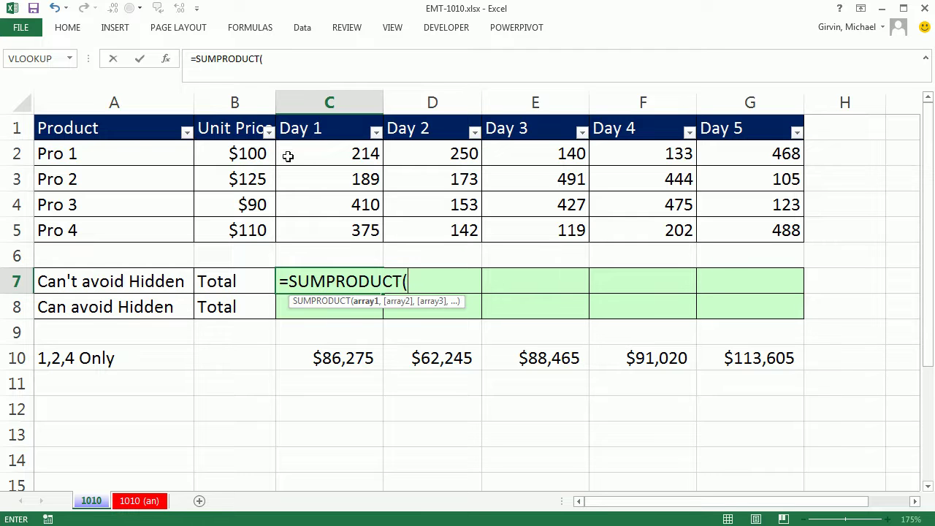
{"action": "left_click_drag", "start_coordinate": [217, 151], "coordinate": [231, 233]}
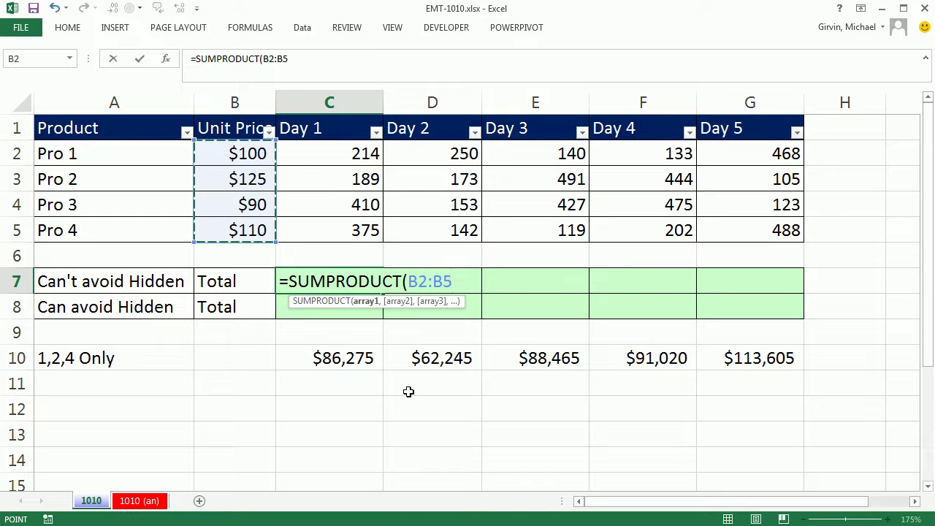
{"action": "key", "text": "F4"}
{"action": "type", "text": ","}
{"action": "left_click_drag", "start_coordinate": [328, 155], "coordinate": [330, 230]}
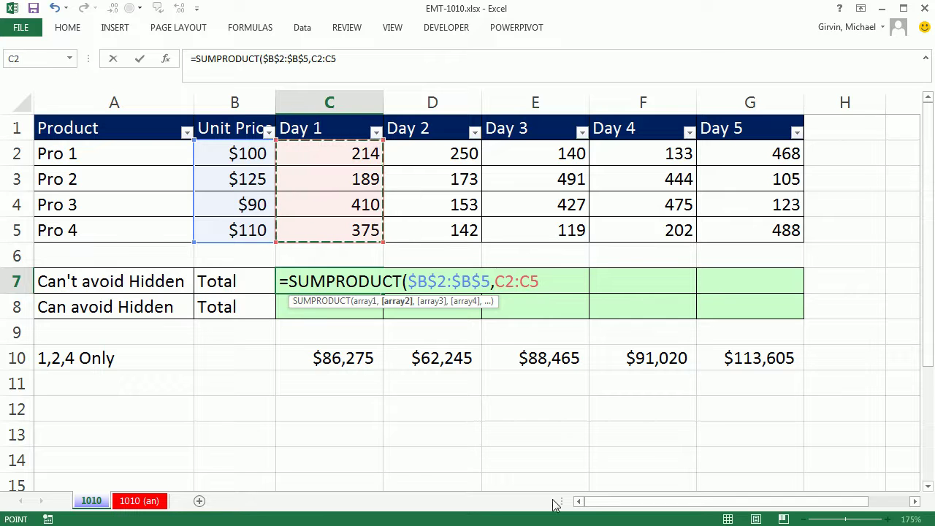
{"action": "type", "text": ")"}
{"action": "key", "text": "ctrl+Return"}
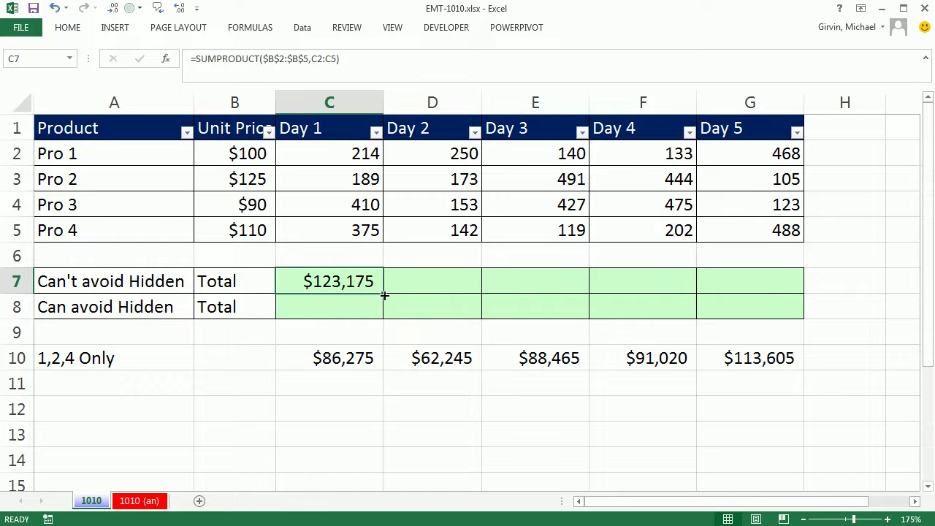
Step: Copy the SUMPRODUCT formula from C7 across to G7 and check the cell references in the Day 5 total
{"action": "left_click_drag", "start_coordinate": [385, 295], "coordinate": [764, 297]}
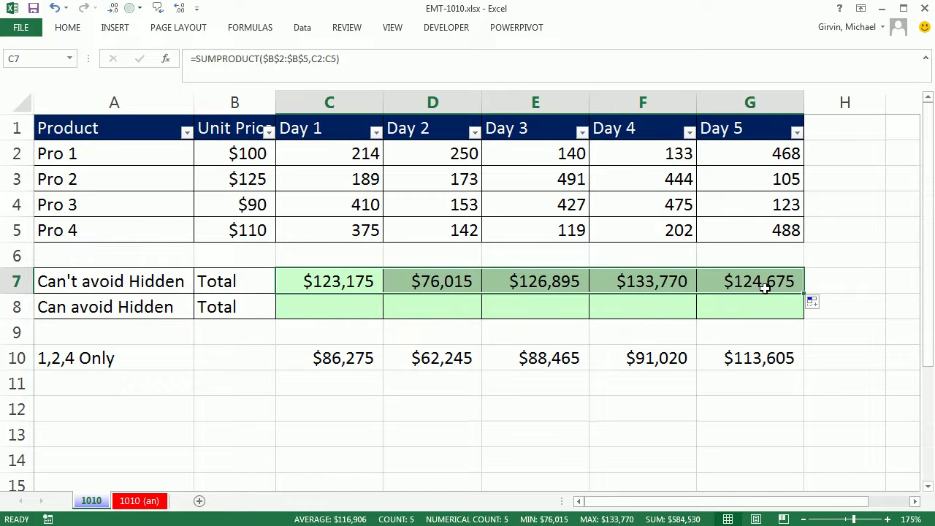
{"action": "left_click", "coordinate": [761, 284]}
{"action": "double_click", "coordinate": [761, 285]}
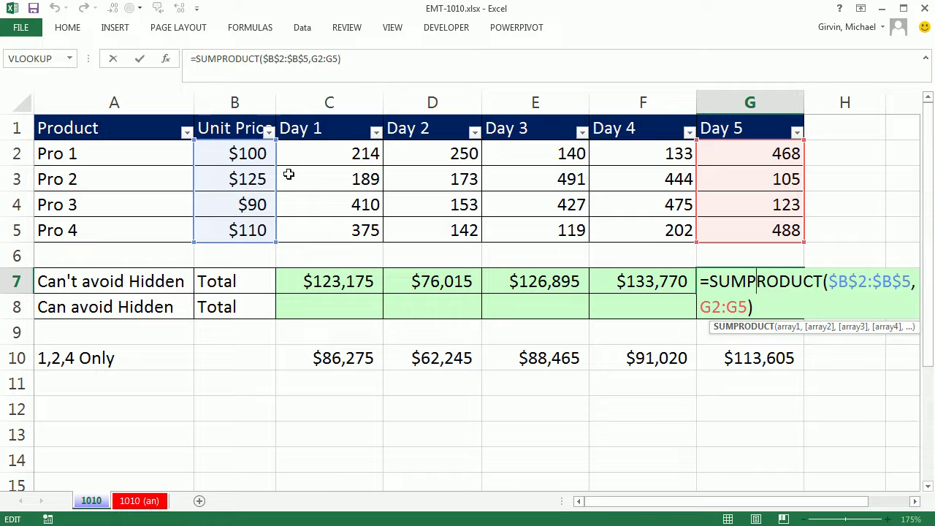
{"action": "key", "text": "ctrl+Return"}
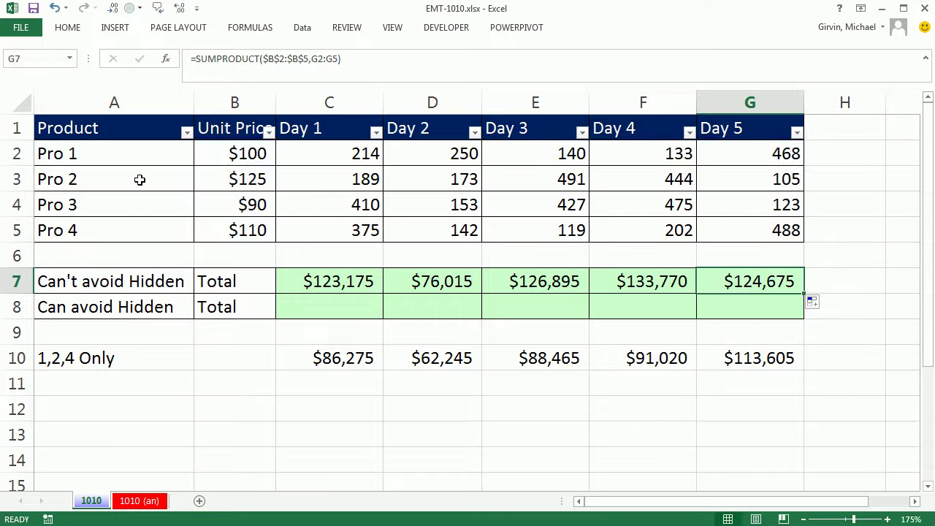
Step: Try hiding the Pro 3 row to test the SUMPRODUCT totals, and undo the hiding
{"action": "right_click", "coordinate": [17, 205]}
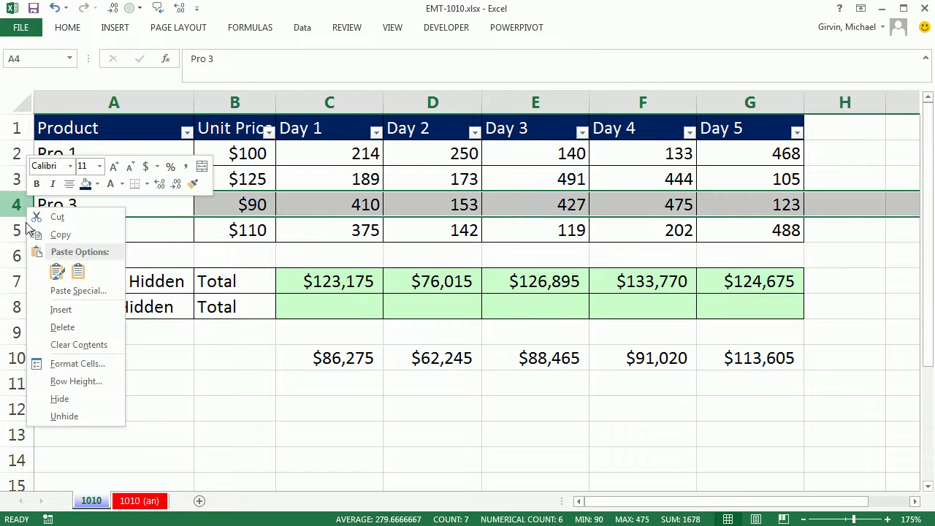
{"action": "left_click", "coordinate": [56, 399]}
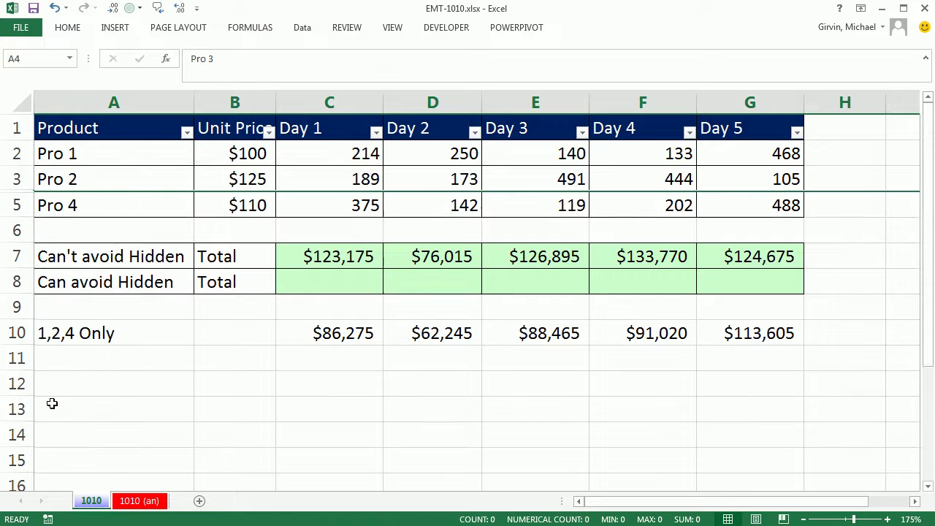
{"action": "key", "text": "ctrl+z"}
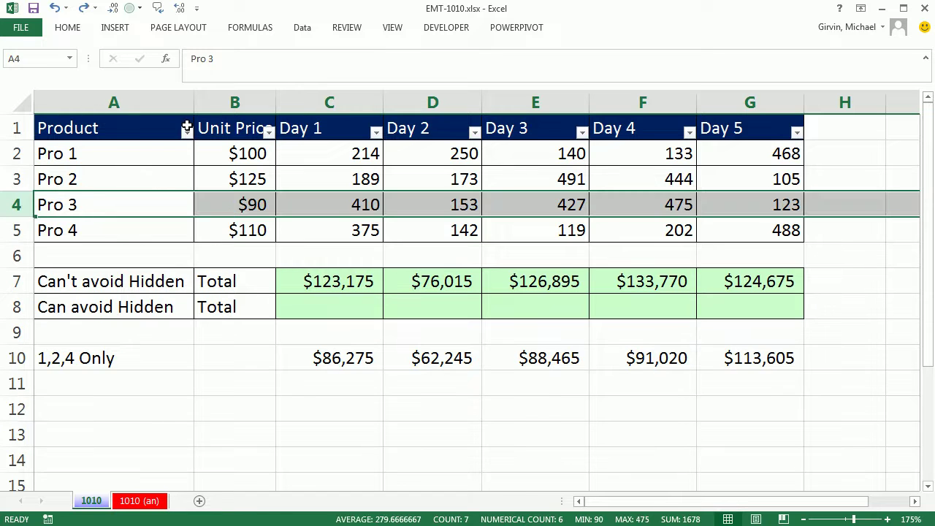
Step: Try filtering Pro 3 out of the Product column to test the totals, and undo the filter
{"action": "left_click", "coordinate": [187, 132]}
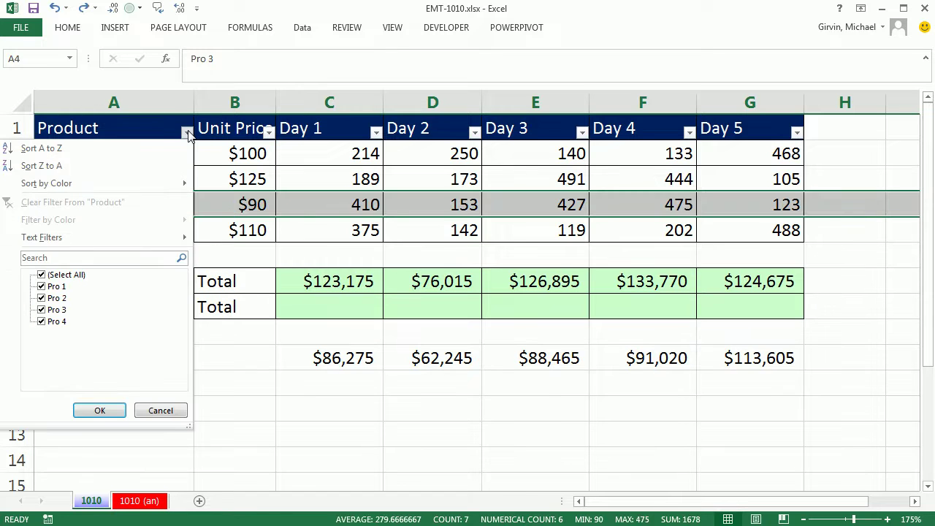
{"action": "left_click", "coordinate": [53, 312]}
{"action": "left_click", "coordinate": [107, 412]}
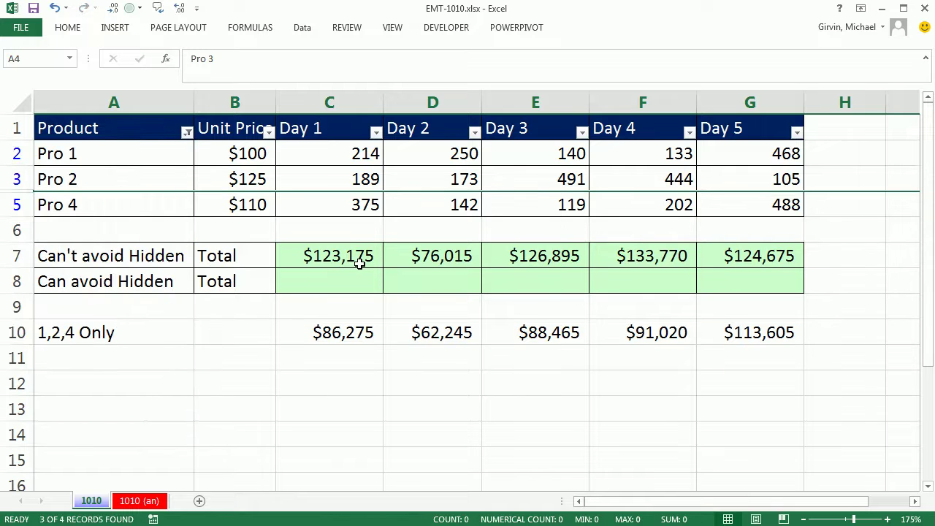
{"action": "key", "text": "ctrl+z"}
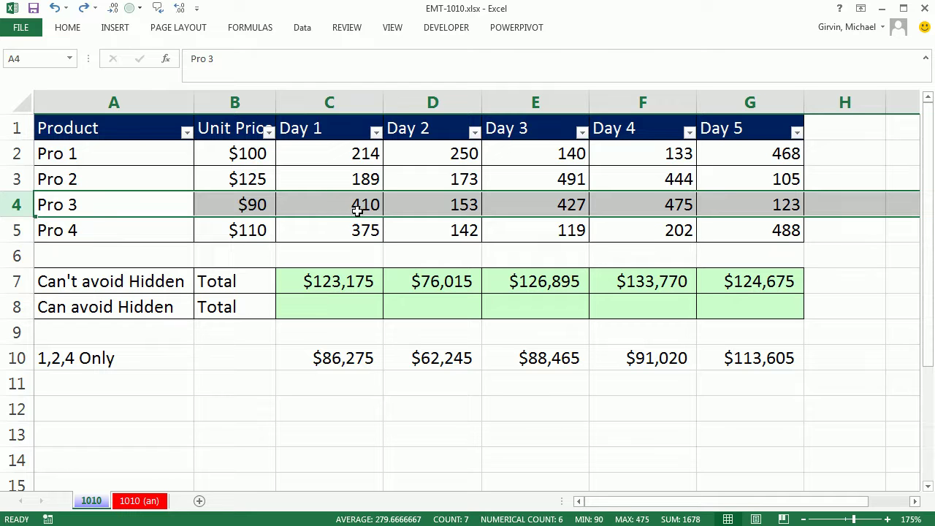
Step: Enter =SUBTOTAL(109,C2:C5) in C8 to sum the Day 1 quantities while ignoring hidden rows
{"action": "left_click", "coordinate": [346, 311]}
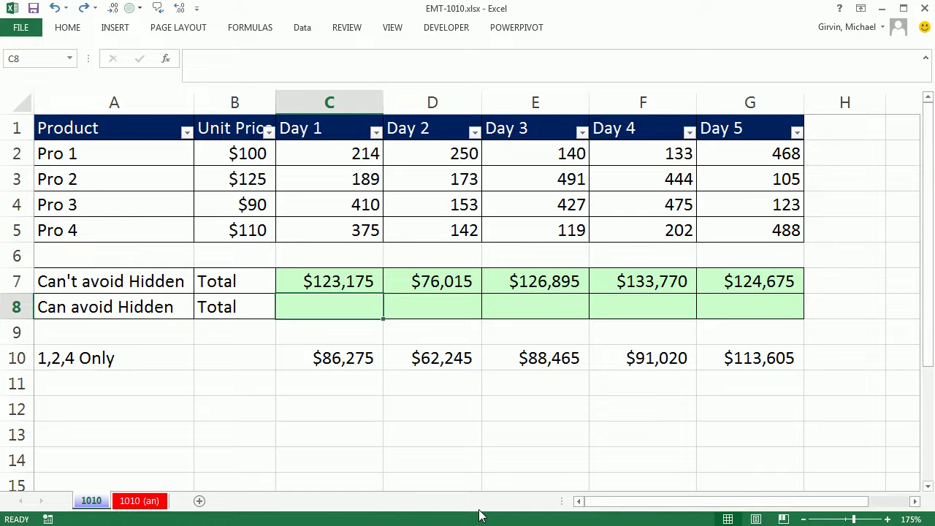
{"action": "type", "text": "=su"}
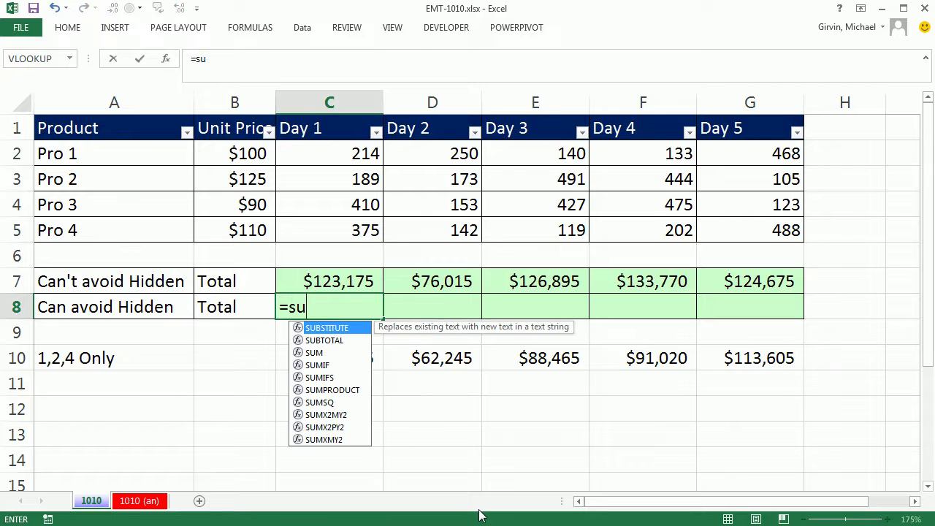
{"action": "type", "text": "bt"}
{"action": "key", "text": "Tab"}
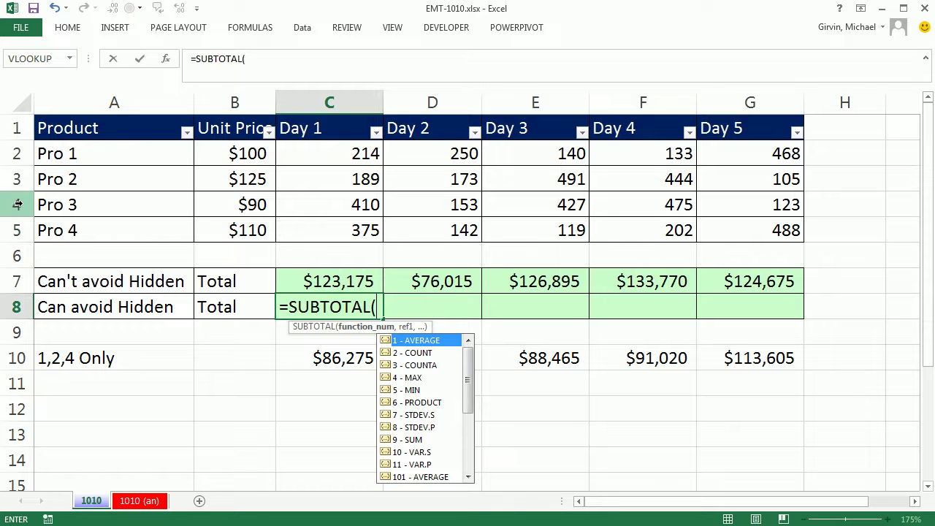
{"action": "left_click_drag", "start_coordinate": [469, 412], "coordinate": [470, 478]}
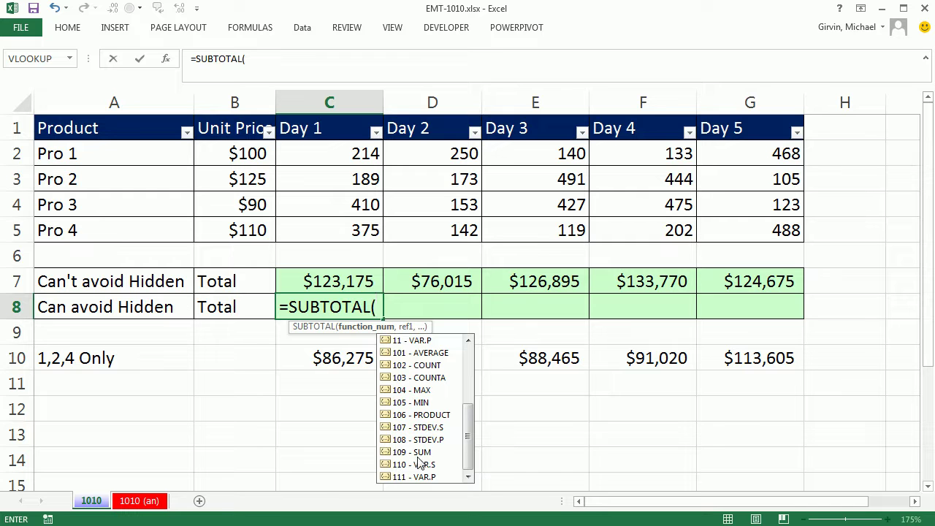
{"action": "double_click", "coordinate": [413, 452]}
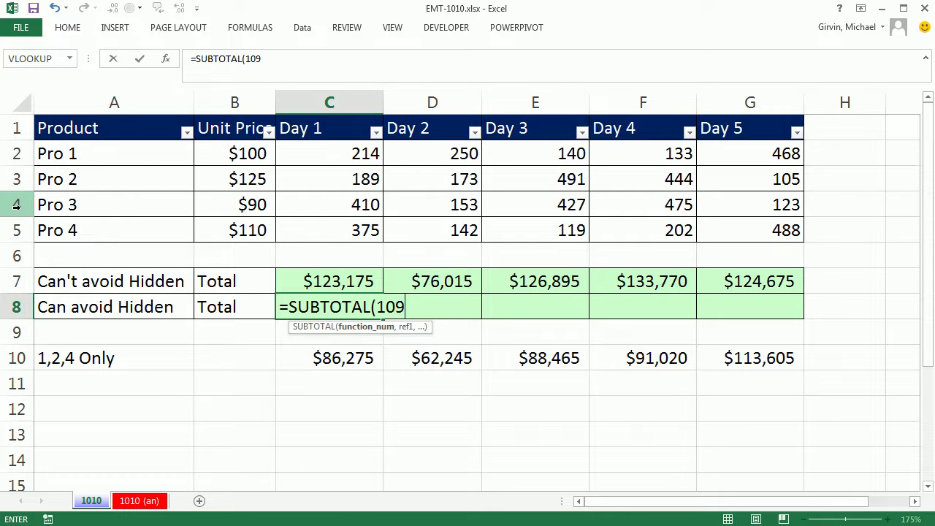
{"action": "type", "text": ","}
{"action": "left_click_drag", "start_coordinate": [329, 154], "coordinate": [334, 220]}
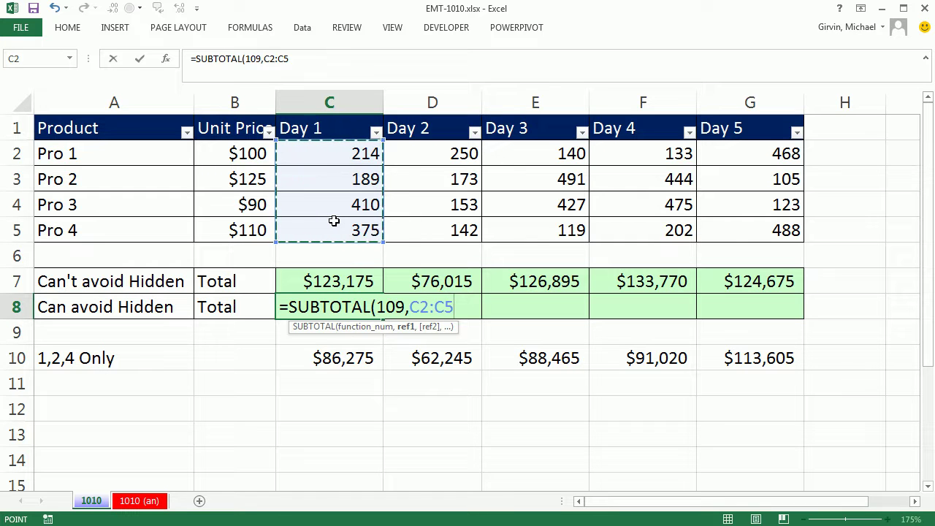
{"action": "type", "text": ")"}
{"action": "key", "text": "ctrl+Return"}
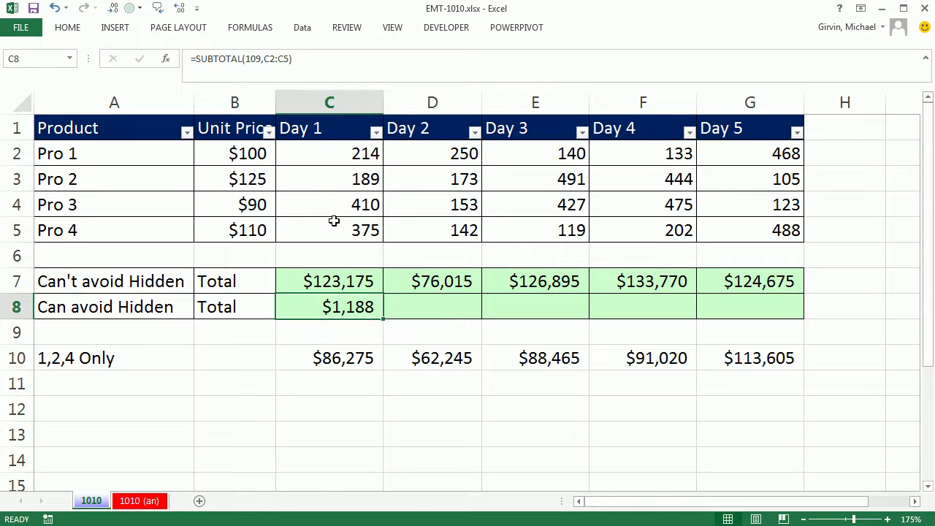
Step: Try hiding the Pro 3 row to test the SUBTOTAL formula in C8, and undo the hiding
{"action": "right_click", "coordinate": [15, 207]}
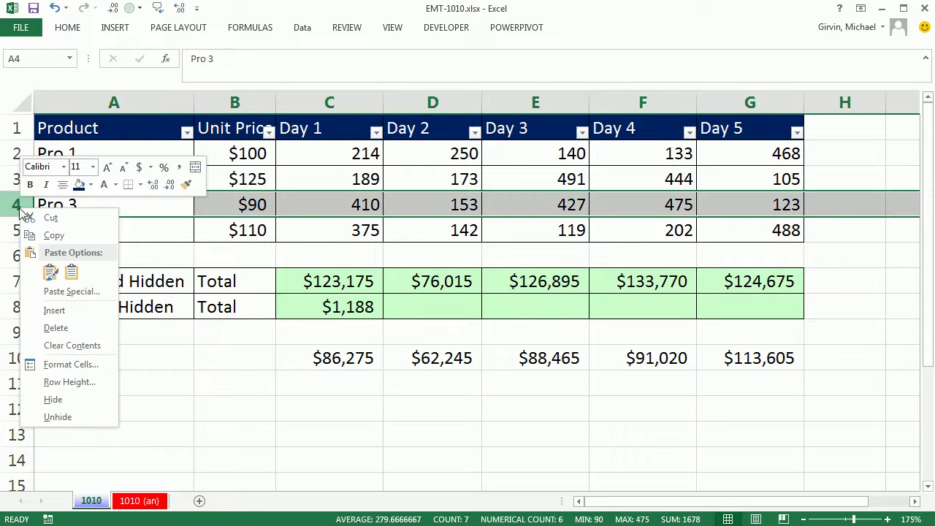
{"action": "left_click", "coordinate": [53, 399]}
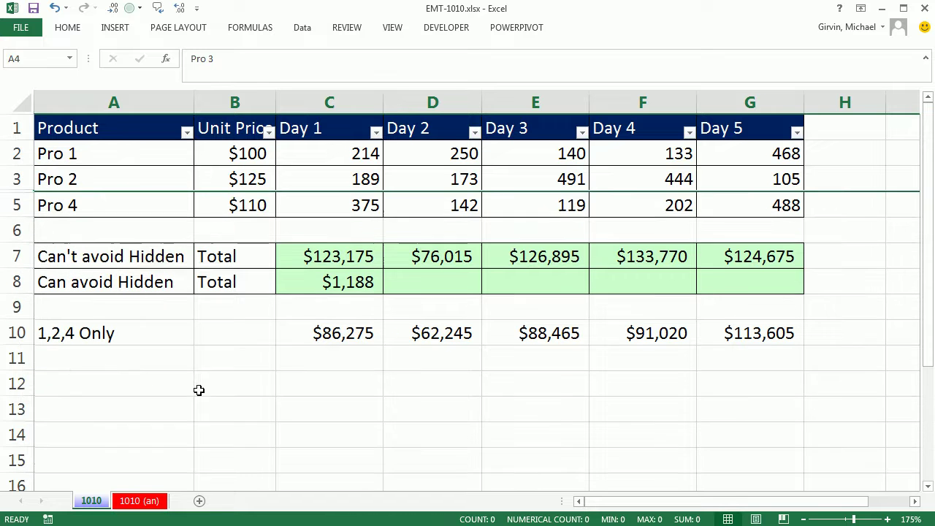
{"action": "left_click", "coordinate": [337, 282]}
{"action": "double_click", "coordinate": [340, 282]}
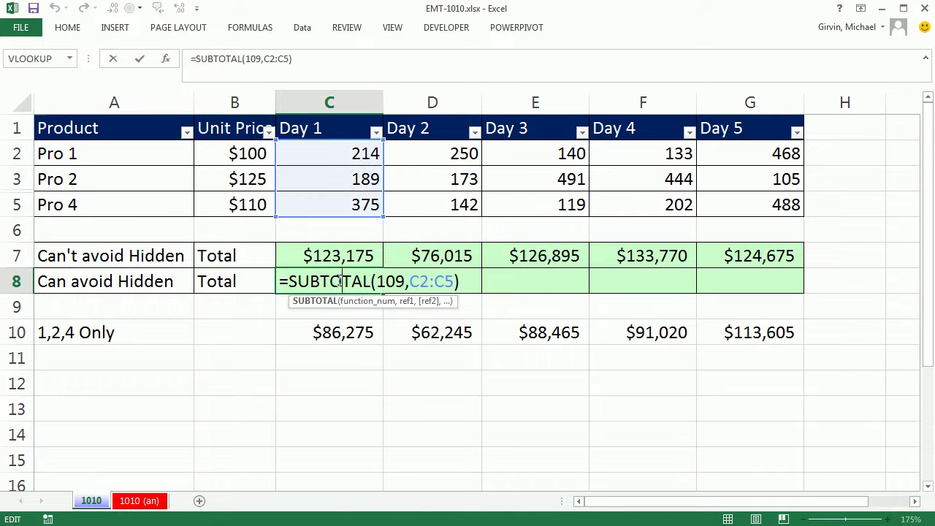
{"action": "key", "text": "Escape"}
{"action": "key", "text": "ctrl+z"}
Step: Try filtering Pro 2 and Pro 3 out of the Product column to test the SUBTOTAL result, and undo the filter
{"action": "left_click", "coordinate": [187, 132]}
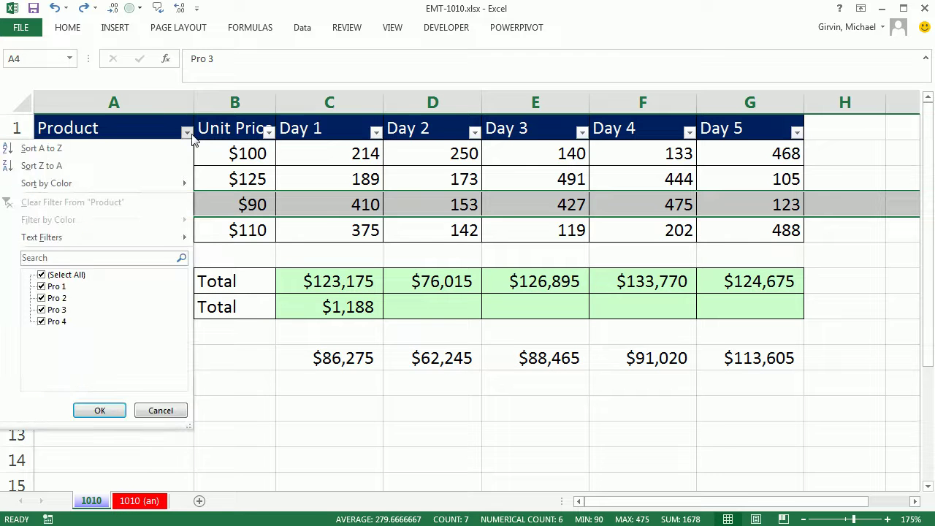
{"action": "left_click", "coordinate": [42, 310]}
{"action": "left_click", "coordinate": [43, 298]}
{"action": "left_click", "coordinate": [100, 410]}
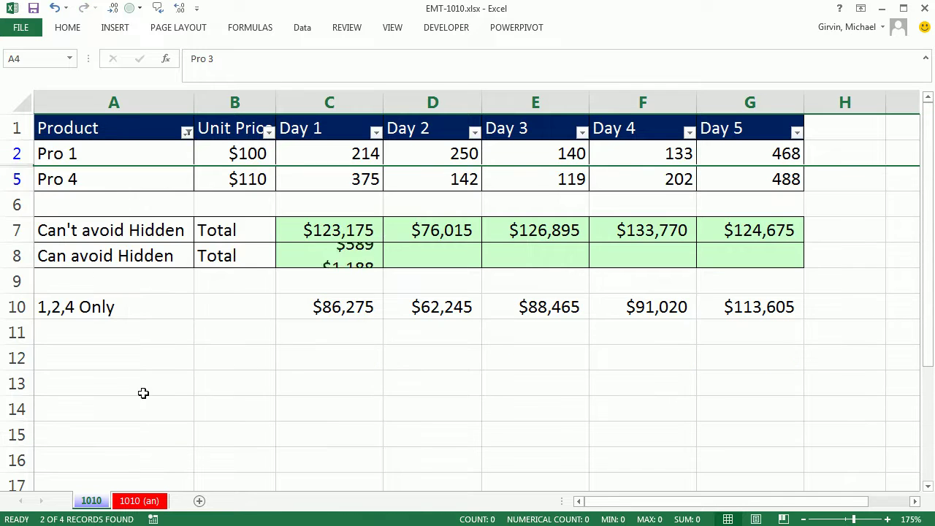
{"action": "key", "text": "ctrl+z"}
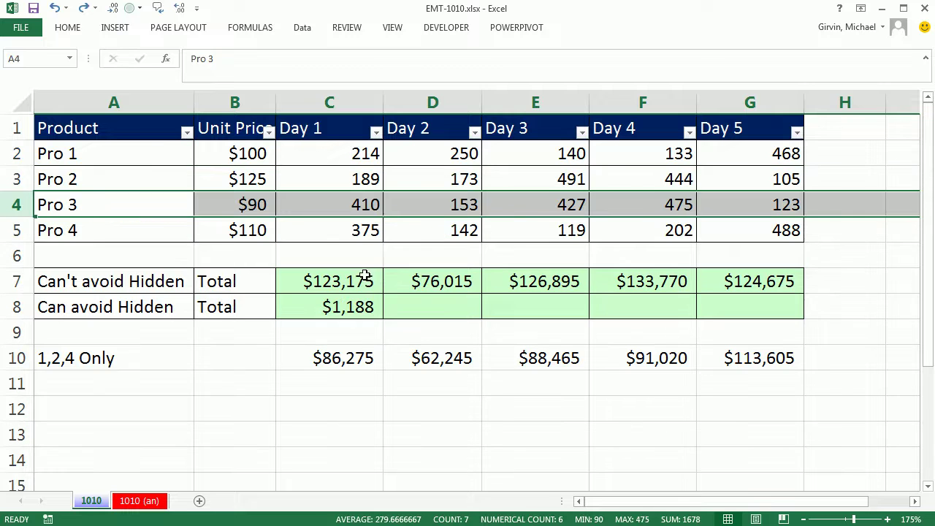
Step: Examine the reference argument C2:C5 of the SUBTOTAL formula in C8, leaving the formula as it is
{"action": "double_click", "coordinate": [363, 308]}
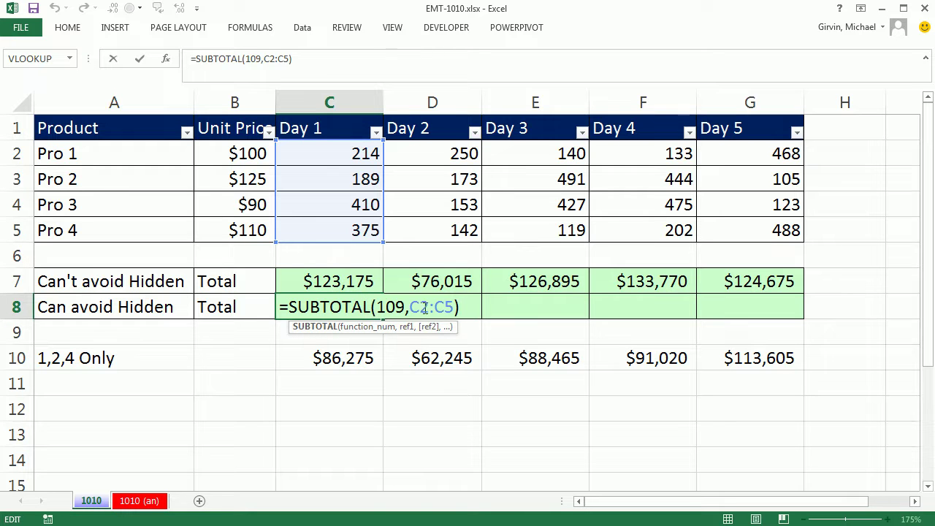
{"action": "left_click", "coordinate": [422, 307]}
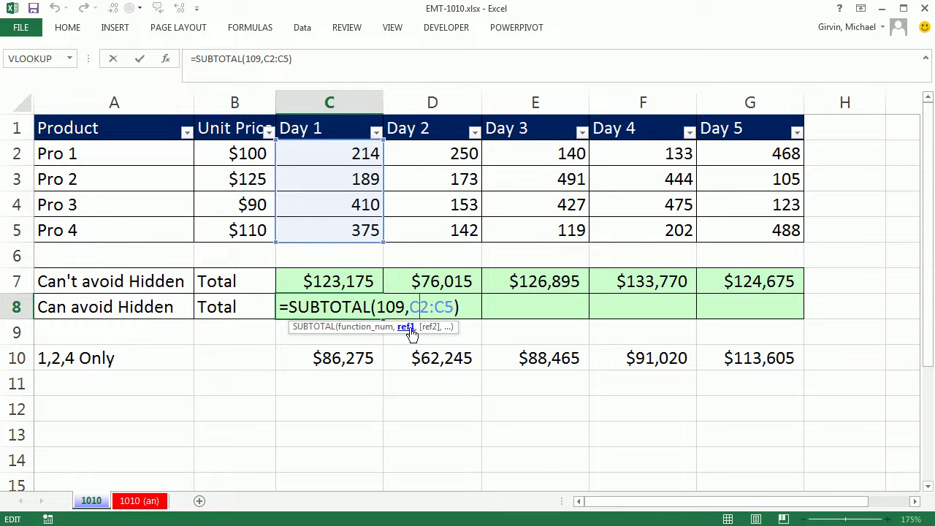
{"action": "key", "text": "ctrl+Return"}
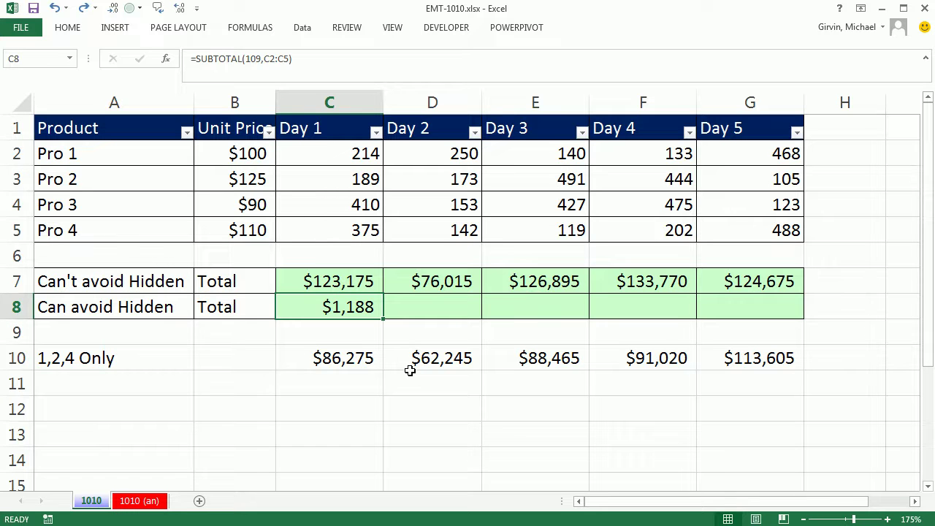
Step: Replace the formula in C8 with the beginning of an OFFSET function, using C2 as reference and {0;1;2;3} as the rows argument
{"action": "type", "text": "=of"}
{"action": "key", "text": "Tab"}
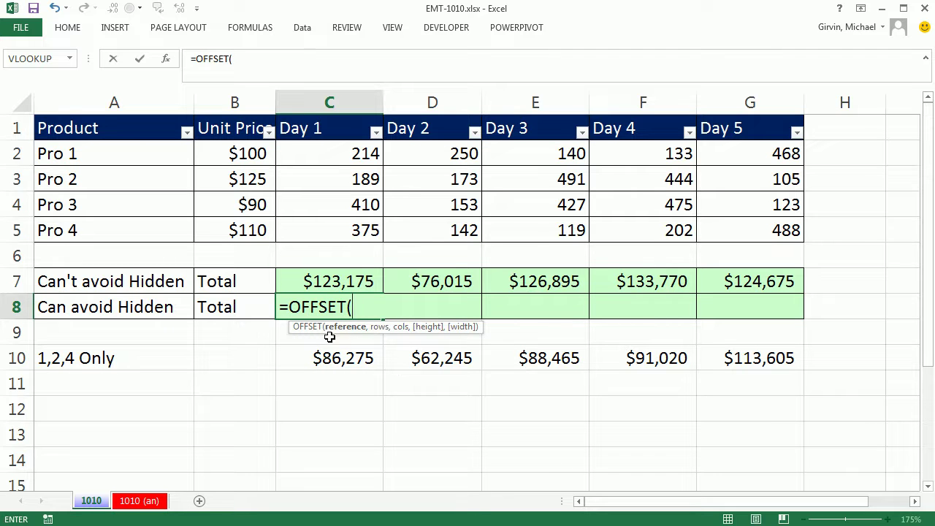
{"action": "left_click", "coordinate": [324, 151]}
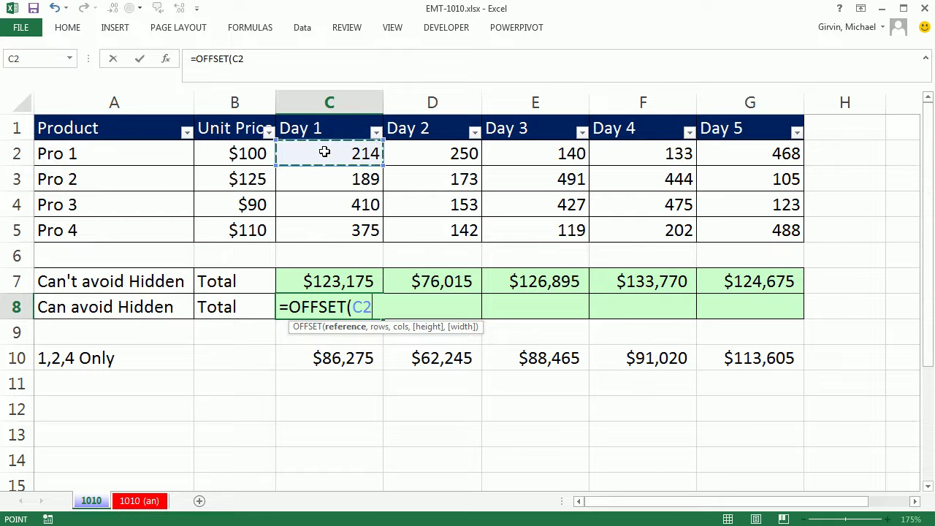
{"action": "type", "text": ","}
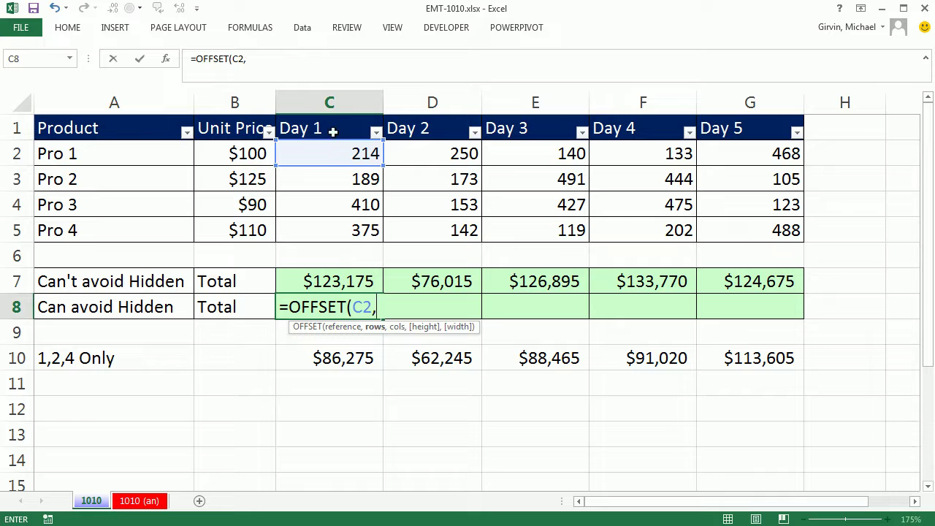
{"action": "type", "text": ","}
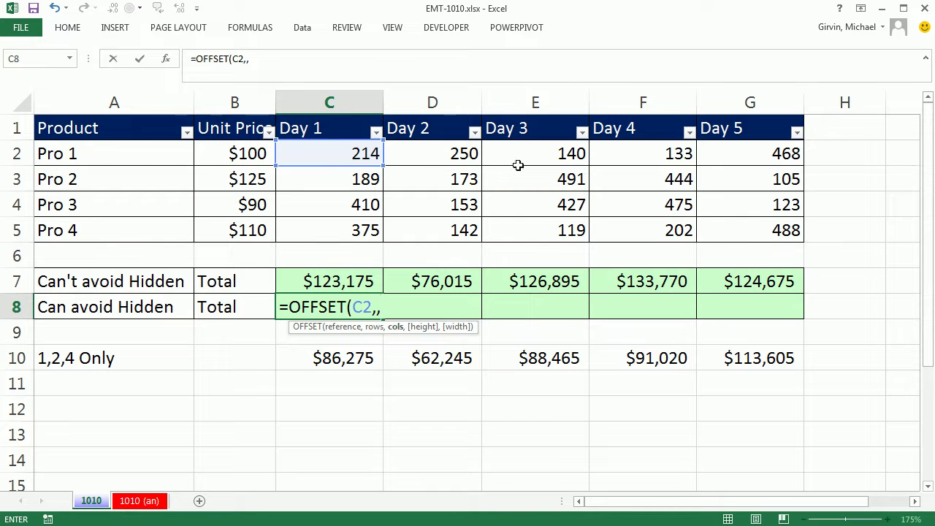
{"action": "key", "text": "BackSpace"}
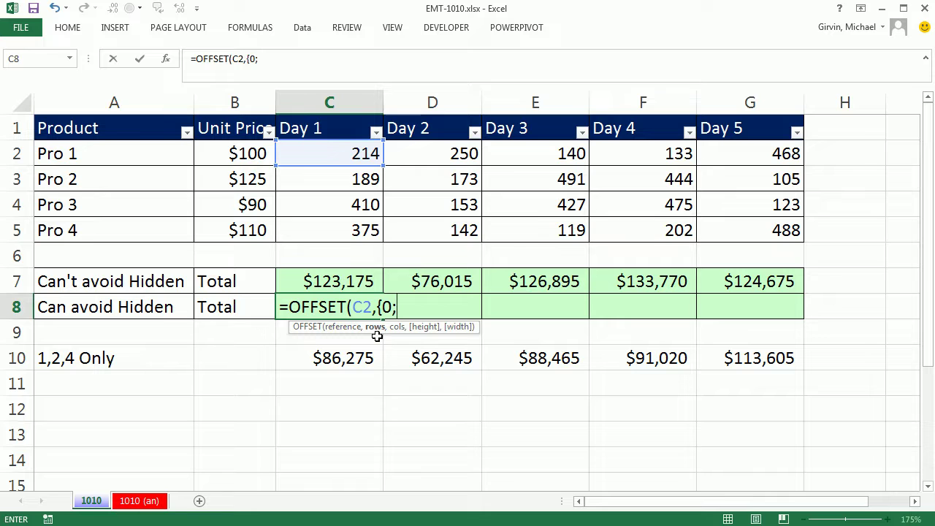
{"action": "type", "text": "1;2;3}"}
{"action": "key", "text": "F2"}
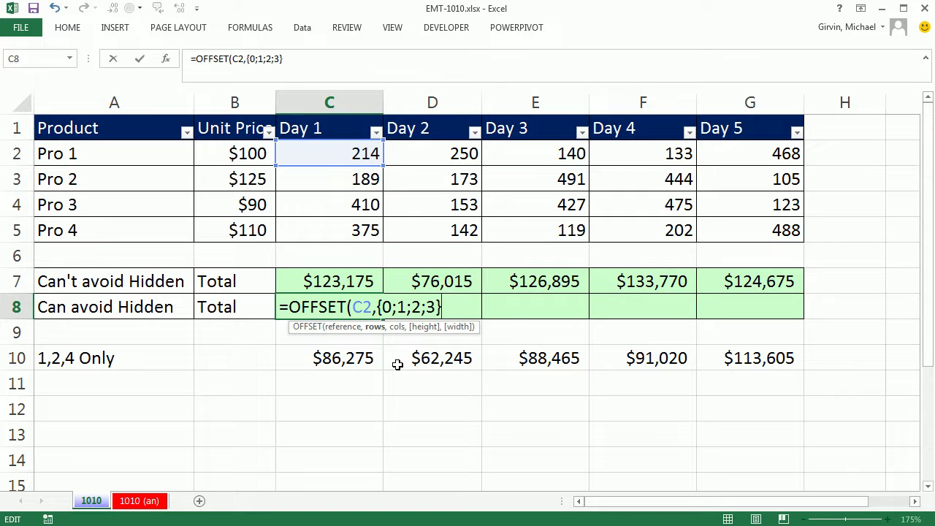
{"action": "type", "text": ","}
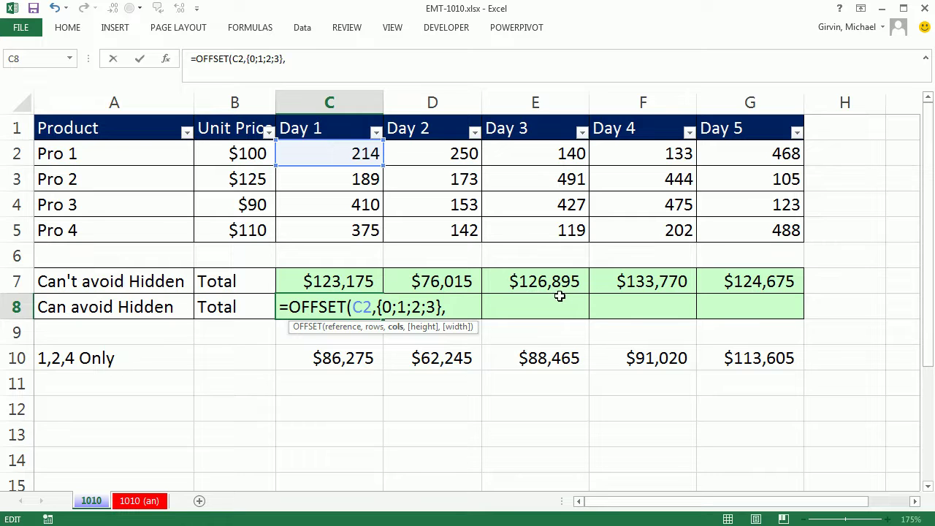
Step: Try giving the OFFSET function a height of 1 and a width of 1, and remove both arguments
{"action": "type", "text": ",1,,"}
{"action": "key", "text": "BackSpace"}
{"action": "type", "text": "1,1"}
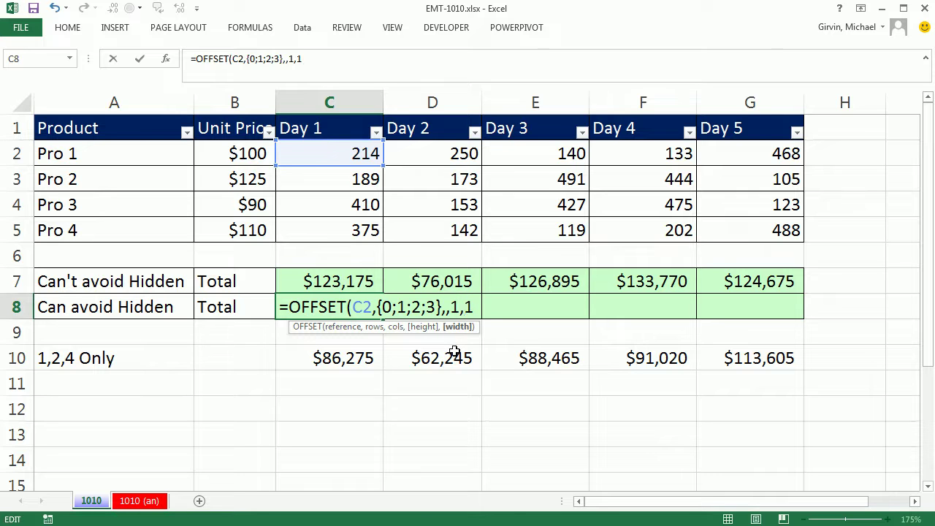
{"action": "left_click", "coordinate": [362, 307]}
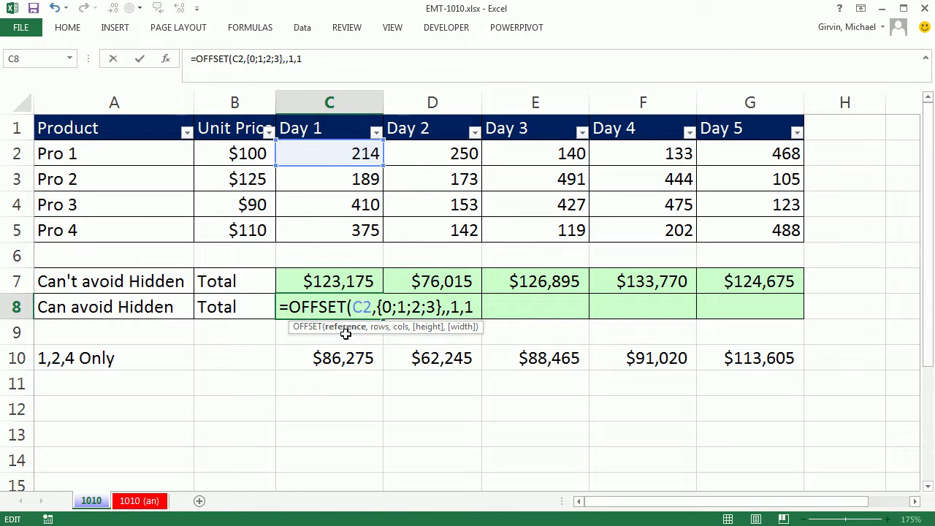
{"action": "left_click_drag", "start_coordinate": [446, 307], "coordinate": [480, 307]}
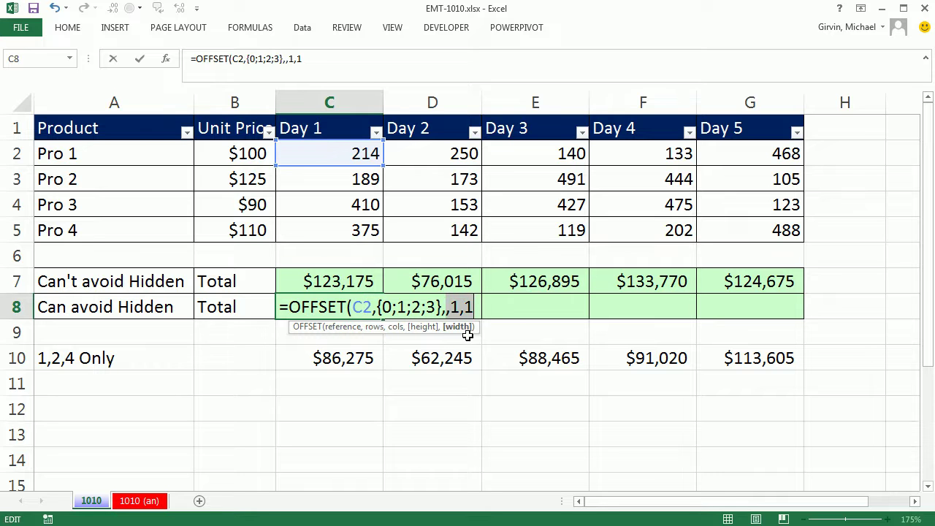
{"action": "key", "text": "Delete"}
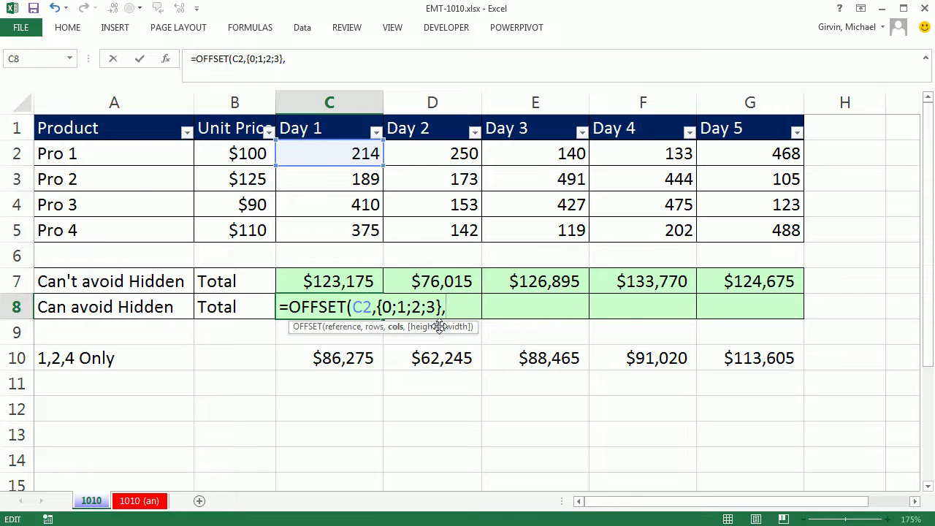
Step: Check the OFFSET reference and close the function with an empty cols argument, giving =OFFSET(C2,{0;1;2;3},)
{"action": "left_click", "coordinate": [360, 313]}
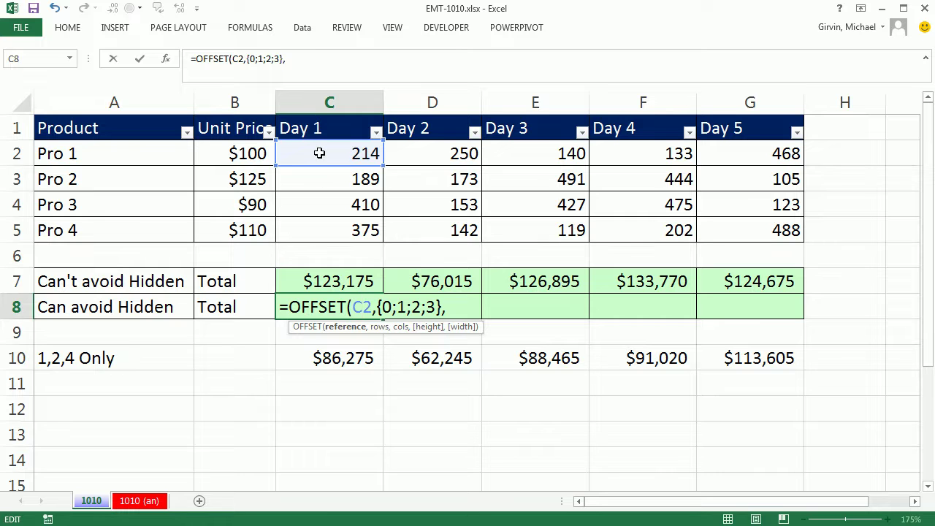
{"action": "left_click", "coordinate": [463, 312]}
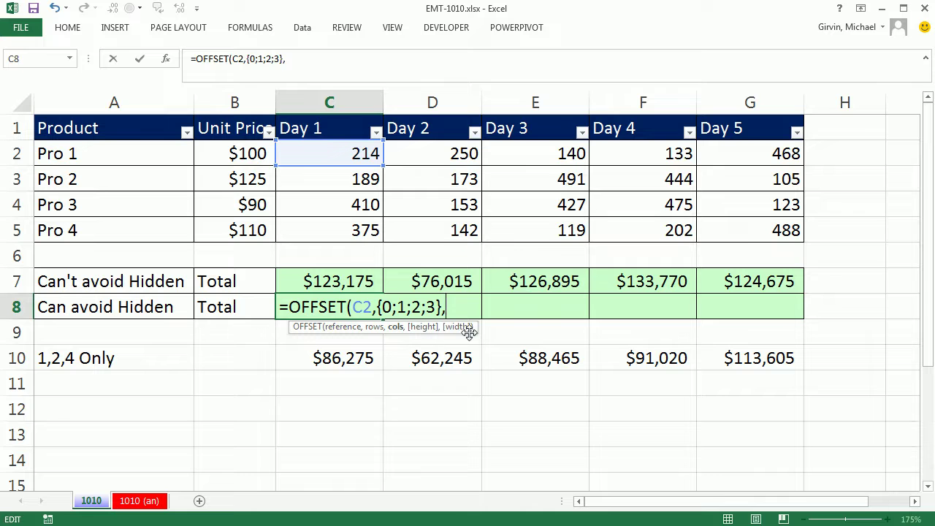
{"action": "type", "text": ")"}
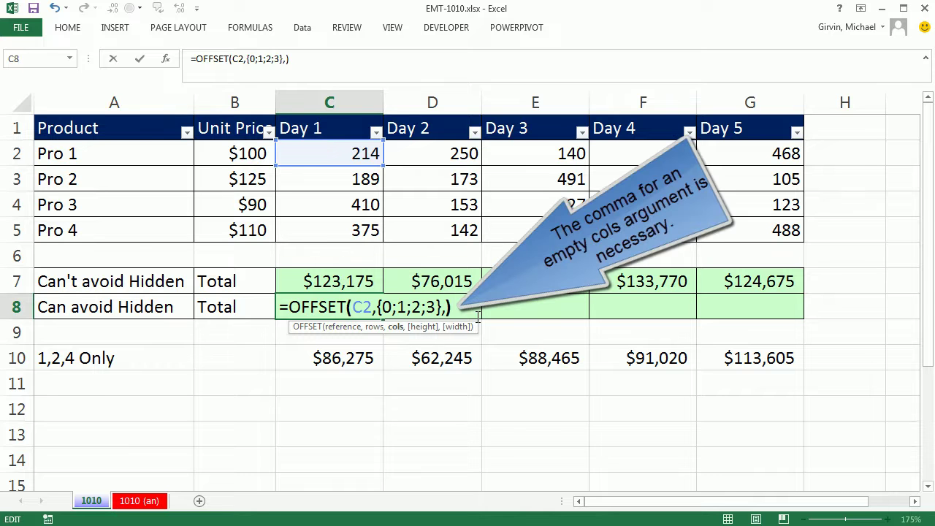
Step: Evaluate the OFFSET formula in place to inspect the array it produces, and restore the formula
{"action": "left_click_drag", "start_coordinate": [478, 315], "coordinate": [279, 307]}
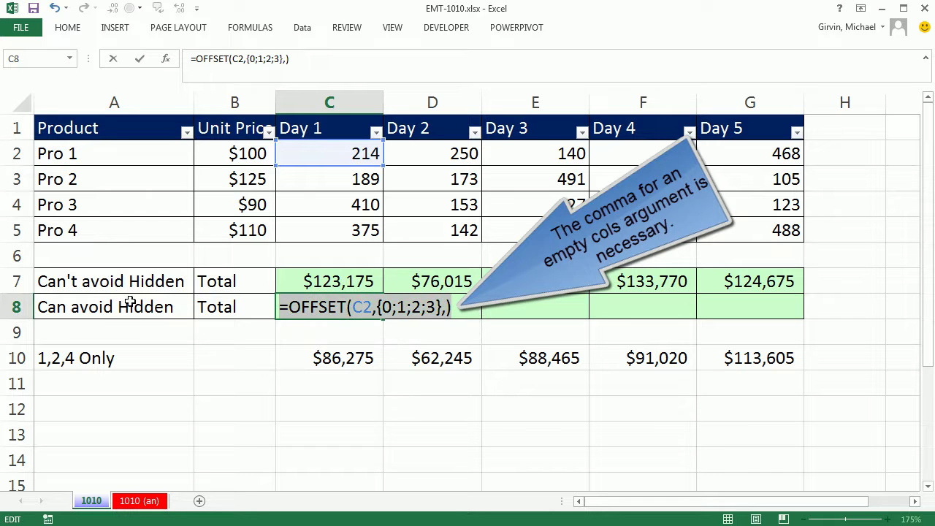
{"action": "key", "text": "F9"}
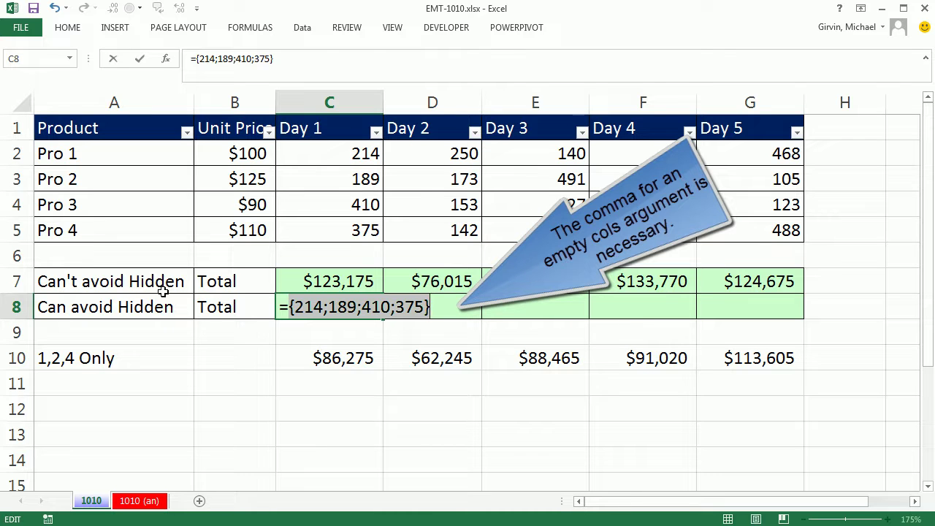
{"action": "key", "text": "ctrl+z"}
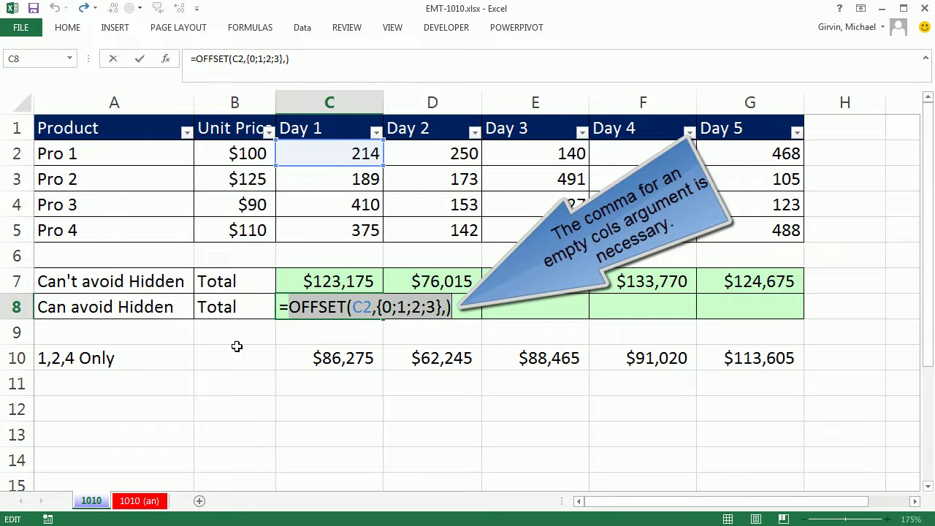
Step: Wrap the OFFSET function in SUBTOTAL with function number 109, giving =SUBTOTAL(109,OFFSET(C2,{0;1;2;3},))
{"action": "left_click", "coordinate": [289, 307]}
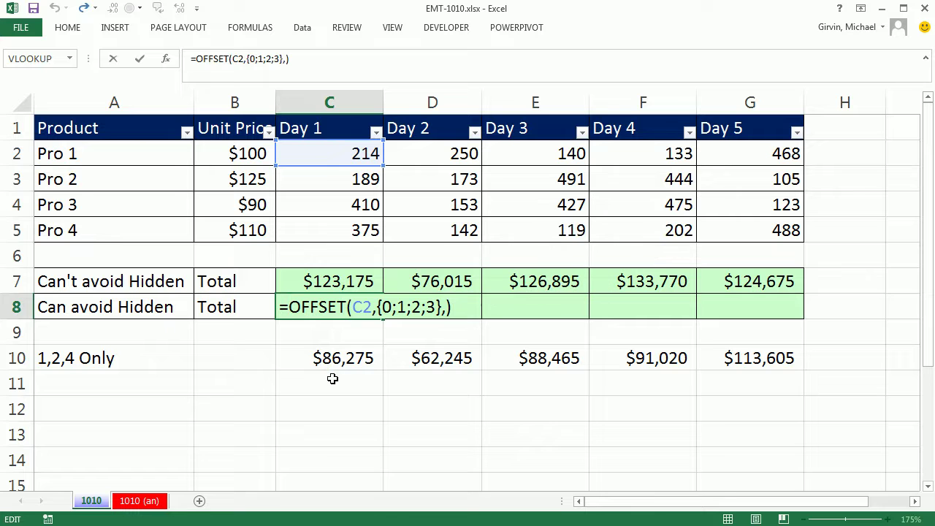
{"action": "type", "text": "su"}
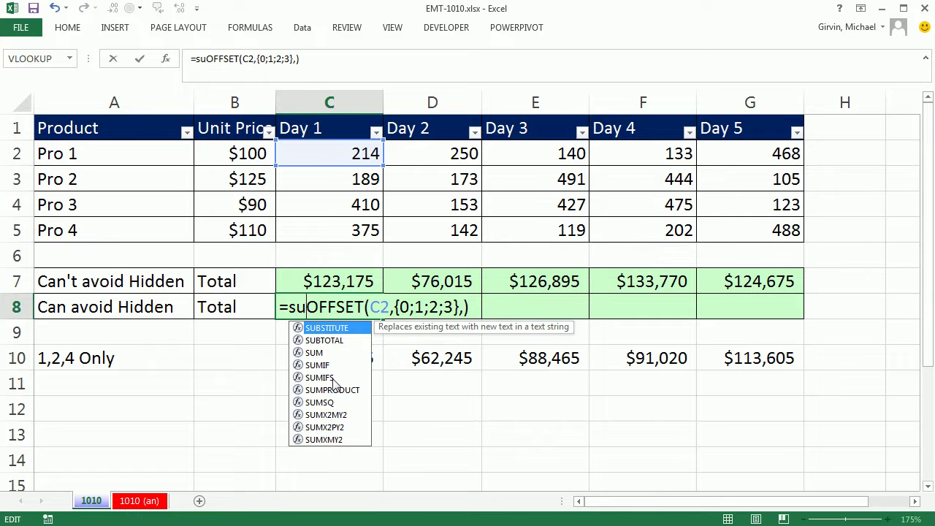
{"action": "type", "text": "b"}
{"action": "key", "text": "Tab"}
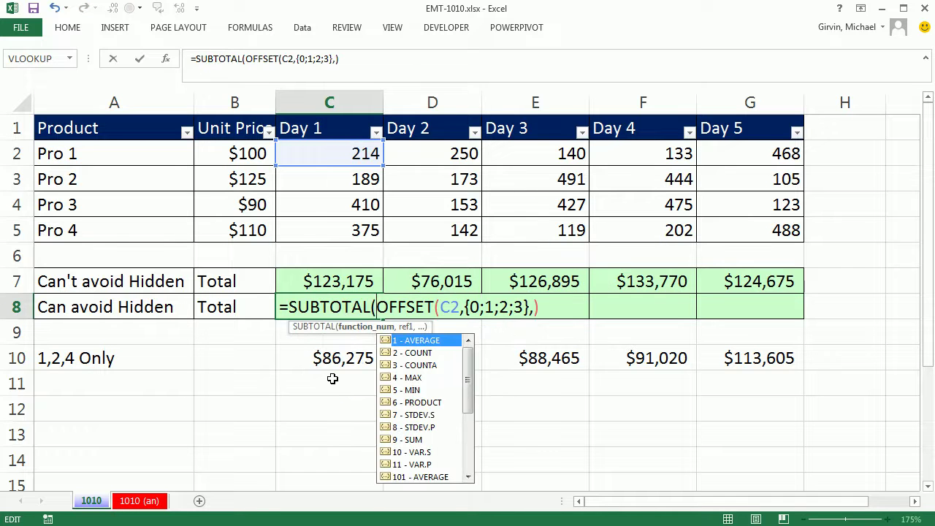
{"action": "type", "text": "109,"}
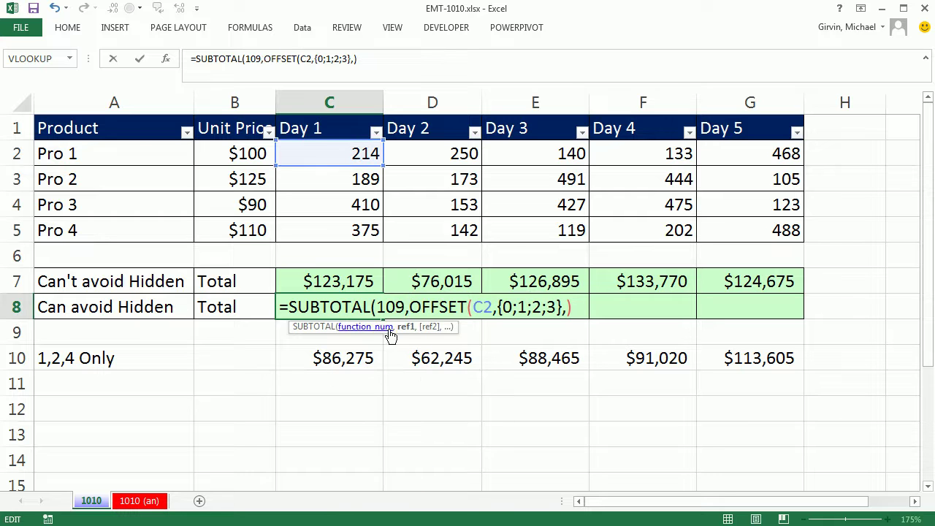
{"action": "left_click", "coordinate": [406, 327]}
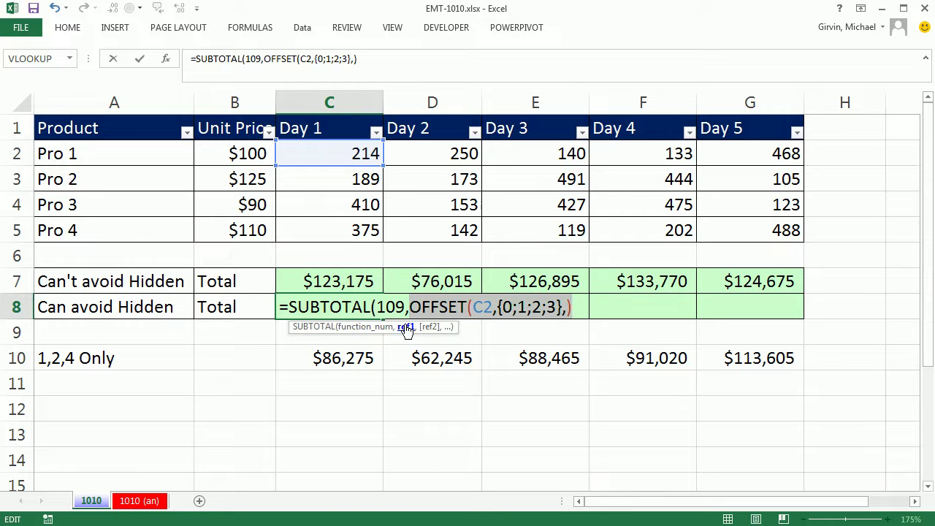
{"action": "left_click", "coordinate": [579, 309]}
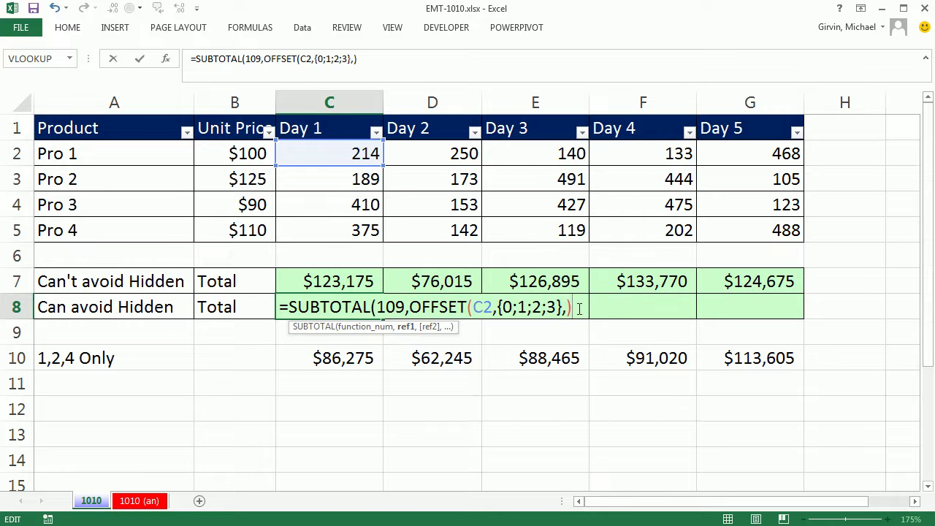
{"action": "type", "text": ")"}
Step: Evaluate the complete SUBTOTAL formula in place to inspect its array, restore it, and enter it in C8
{"action": "left_click_drag", "start_coordinate": [579, 309], "coordinate": [43, 299]}
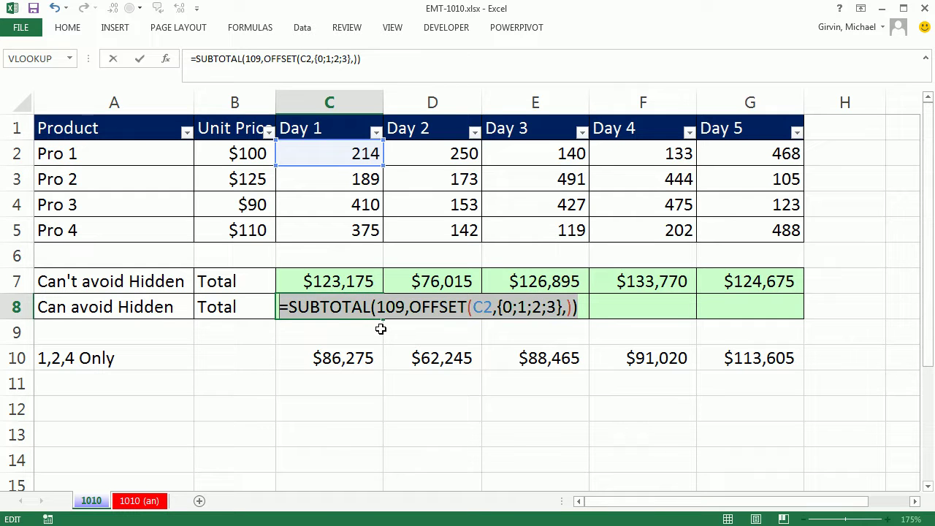
{"action": "key", "text": "F9"}
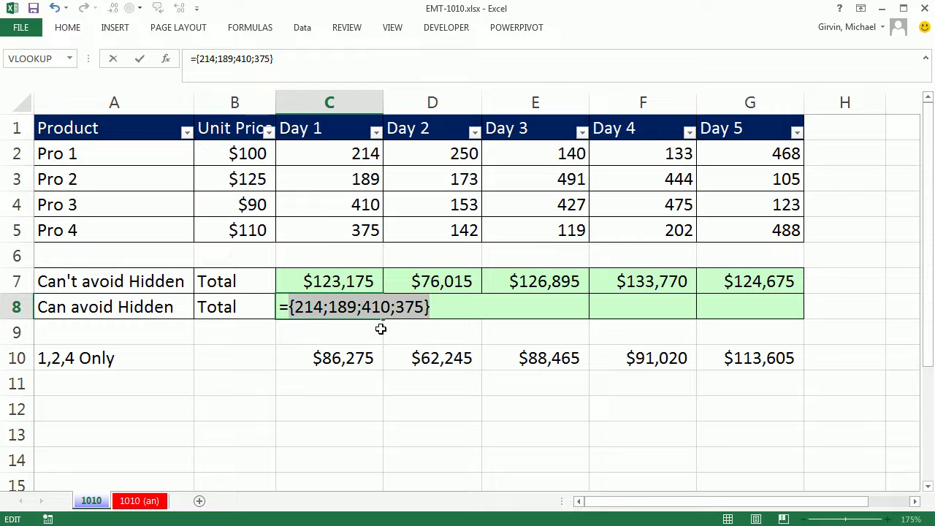
{"action": "key", "text": "ctrl+z"}
{"action": "key", "text": "Return"}
Step: Hide row 4, which contains Pro 3
{"action": "left_click", "coordinate": [18, 206]}
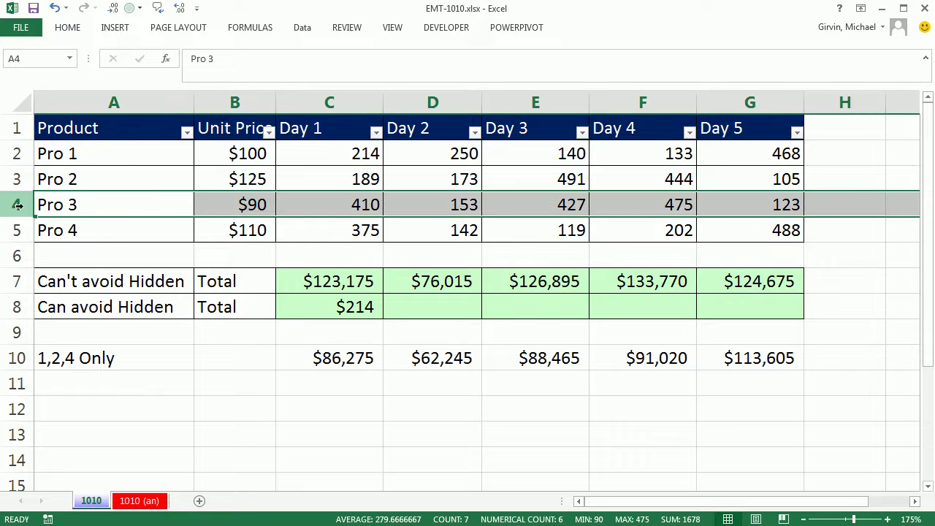
{"action": "right_click", "coordinate": [18, 206]}
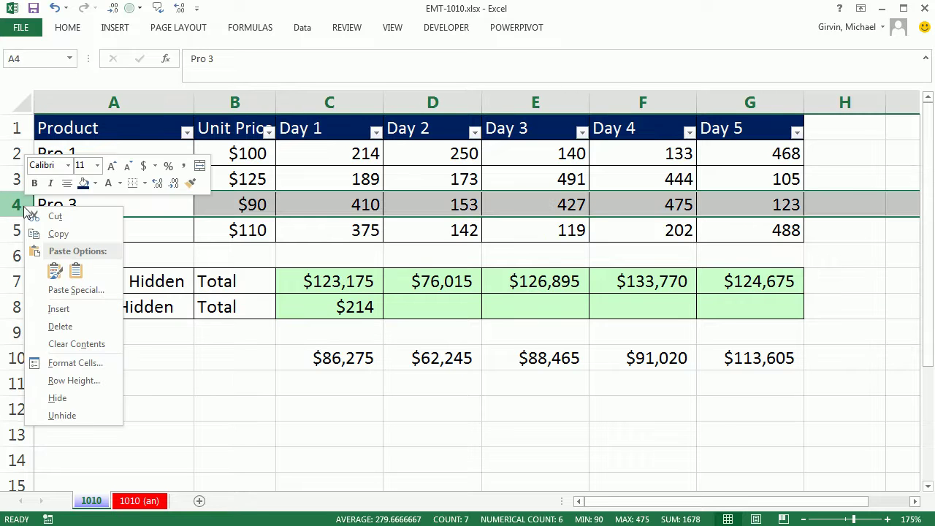
{"action": "left_click", "coordinate": [55, 399]}
Step: With row 4 hidden, evaluate the SUBTOTAL formula in C8 in place to inspect its array, and restore the formula
{"action": "left_click", "coordinate": [306, 285]}
{"action": "key", "text": "F2"}
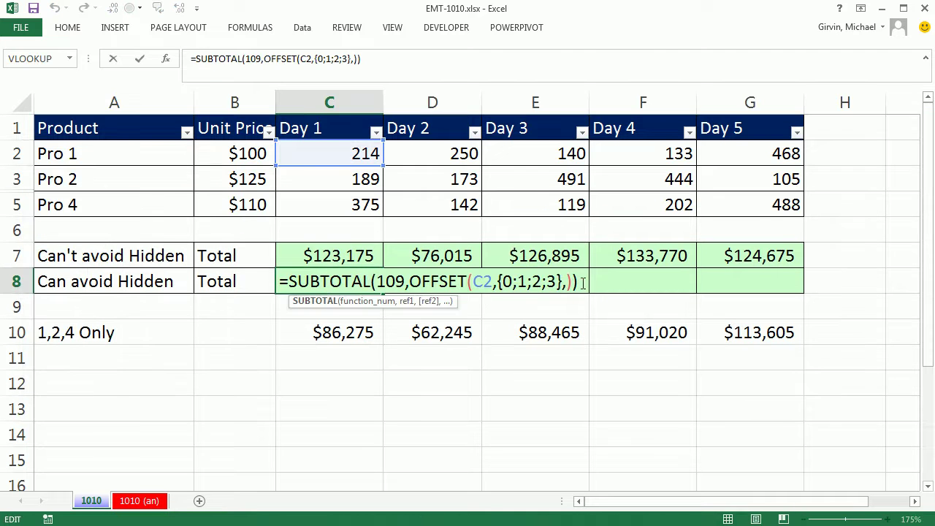
{"action": "left_click_drag", "start_coordinate": [581, 282], "coordinate": [276, 281]}
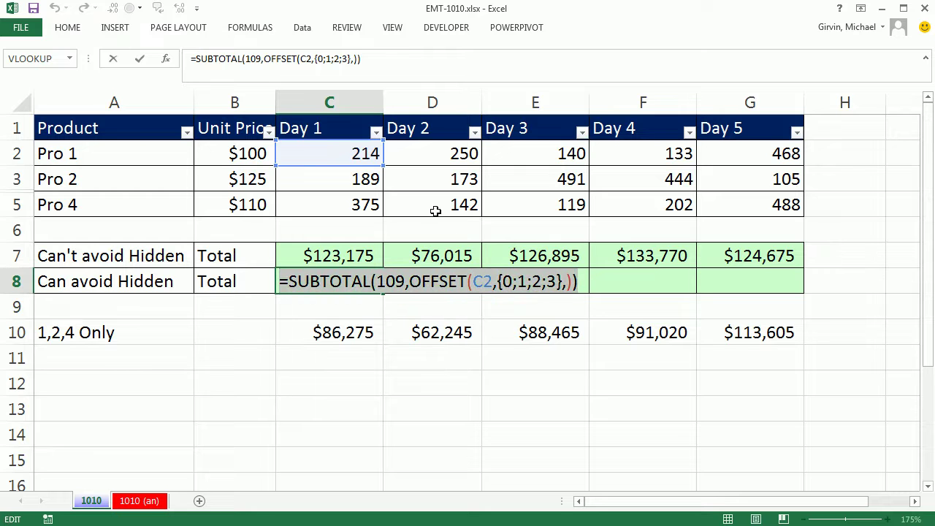
{"action": "left_click", "coordinate": [438, 287]}
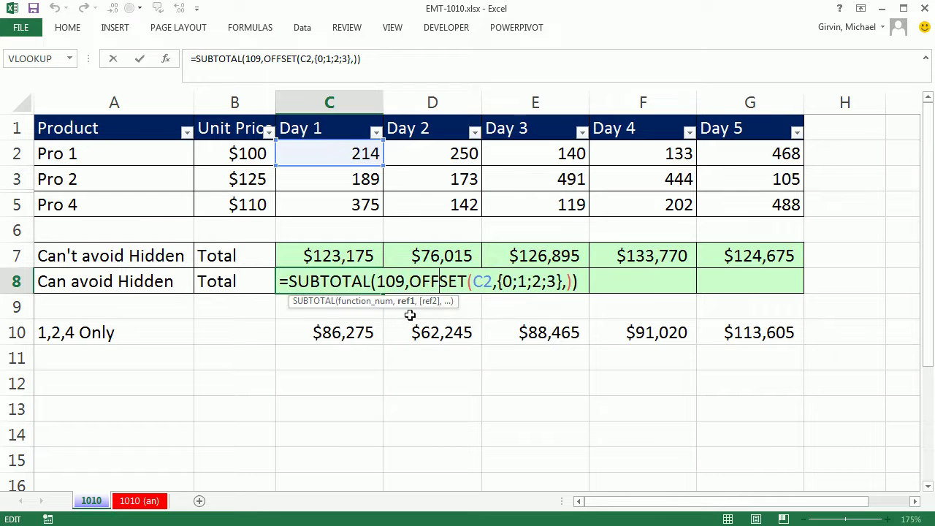
{"action": "left_click", "coordinate": [320, 282]}
{"action": "left_click_drag", "start_coordinate": [589, 282], "coordinate": [278, 282]}
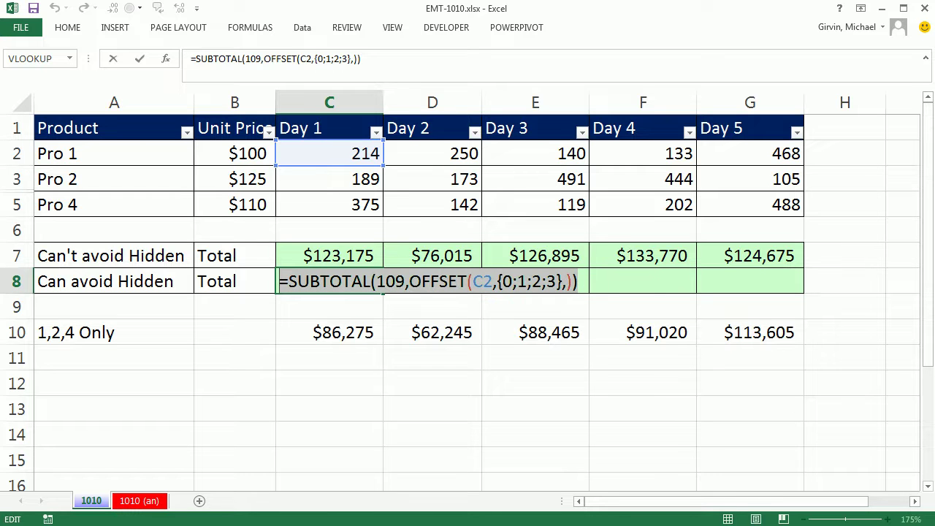
{"action": "key", "text": "F9"}
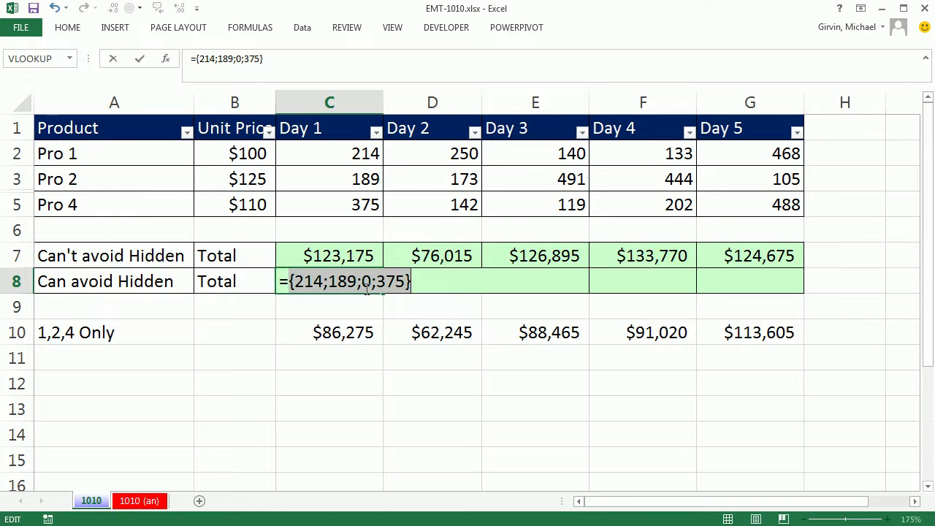
{"action": "key", "text": "ctrl+z"}
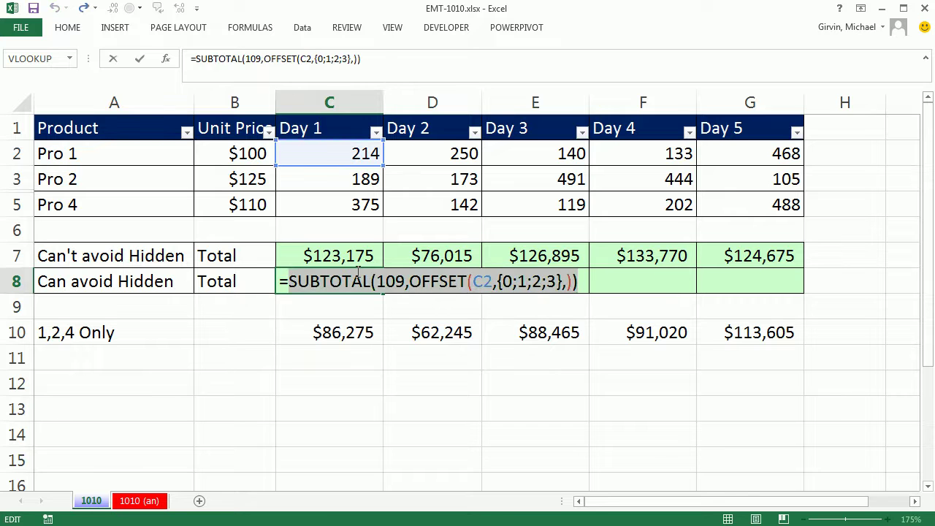
{"action": "key", "text": "Return"}
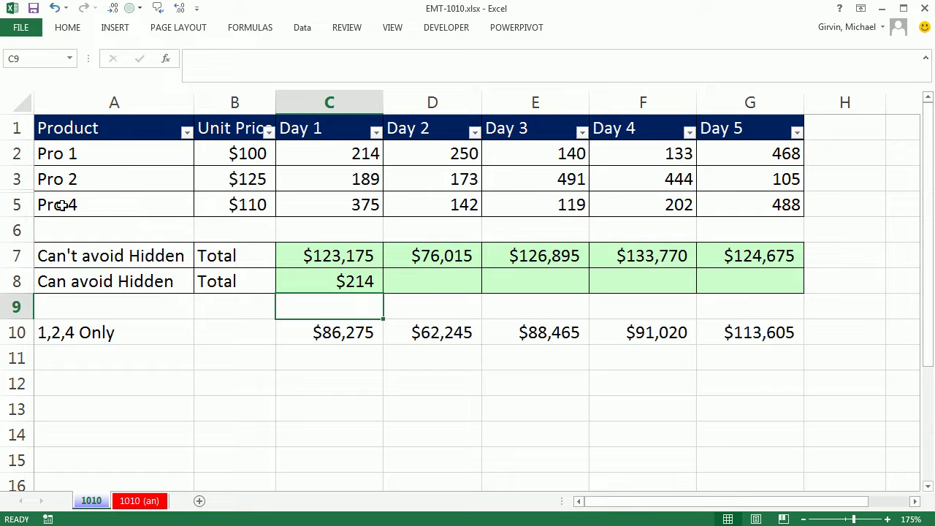
Step: Undo the hiding of row 4 and filter the Product column to show only Pro 1 and Pro 4
{"action": "key", "text": "Up"}
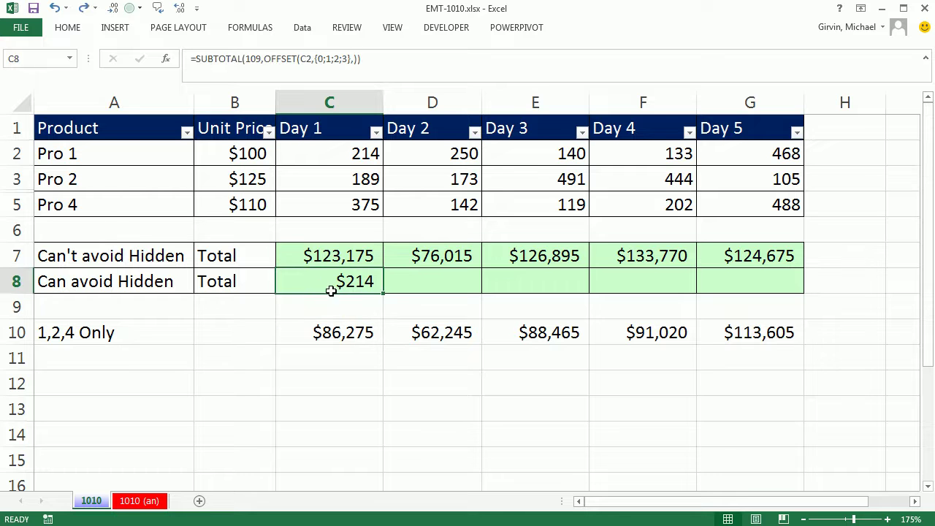
{"action": "key", "text": "ctrl+z"}
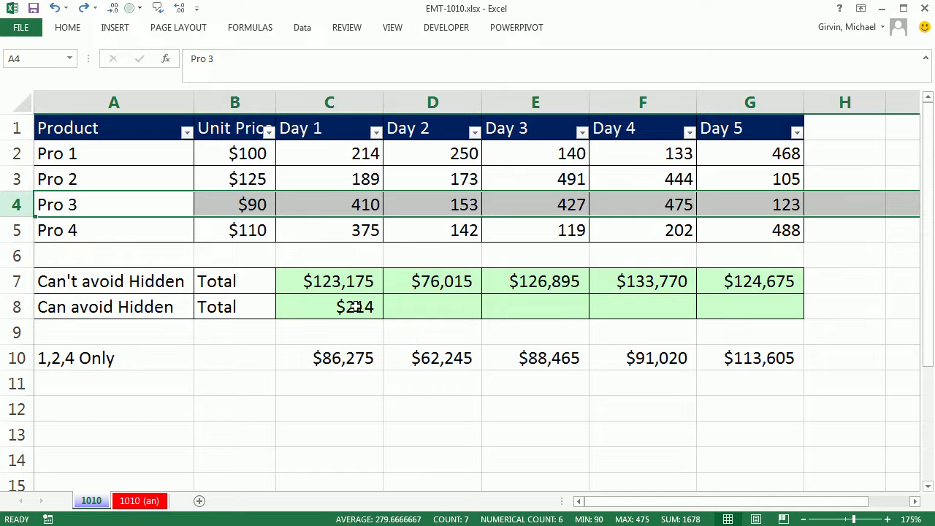
{"action": "left_click", "coordinate": [187, 133]}
{"action": "left_click", "coordinate": [44, 298]}
{"action": "left_click", "coordinate": [44, 309]}
{"action": "left_click", "coordinate": [100, 412]}
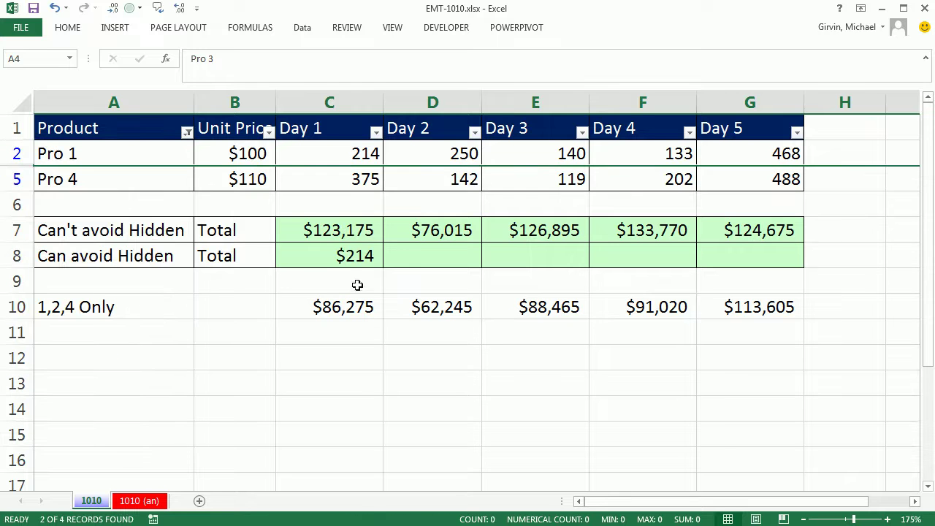
Step: With the Product filter applied, evaluate C8's SUBTOTAL formula in place to inspect its array, and restore the formula
{"action": "double_click", "coordinate": [354, 253]}
{"action": "left_click_drag", "start_coordinate": [570, 253], "coordinate": [60, 261]}
{"action": "key", "text": "ctrl+c"}
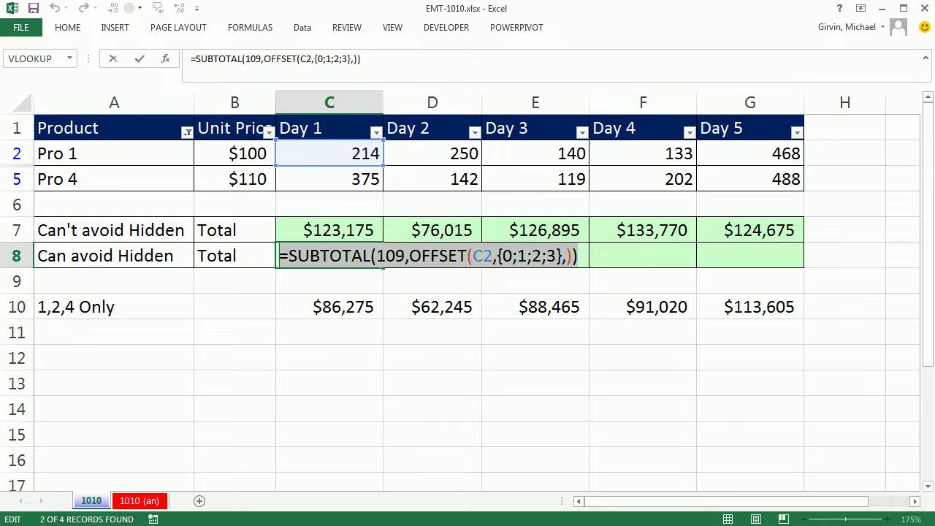
{"action": "key", "text": "F9"}
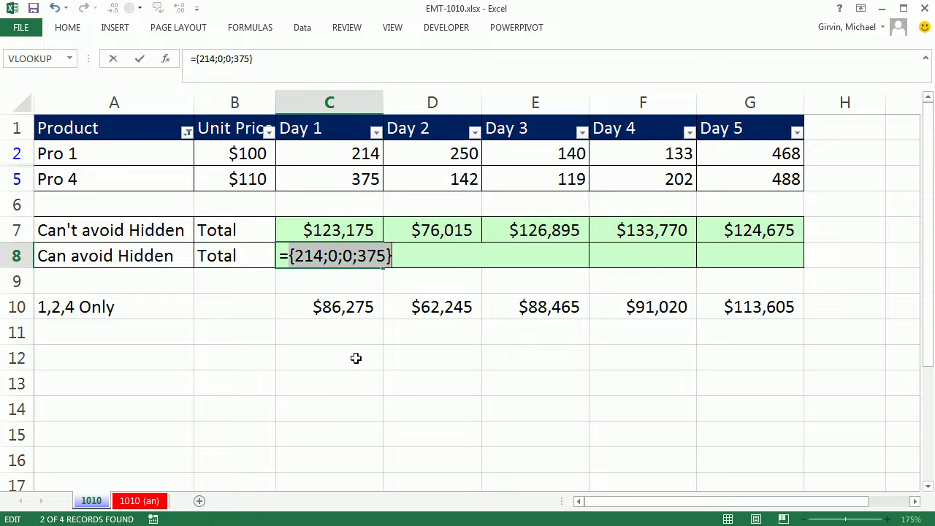
{"action": "key", "text": "ctrl+z"}
{"action": "key", "text": "ctrl+Return"}
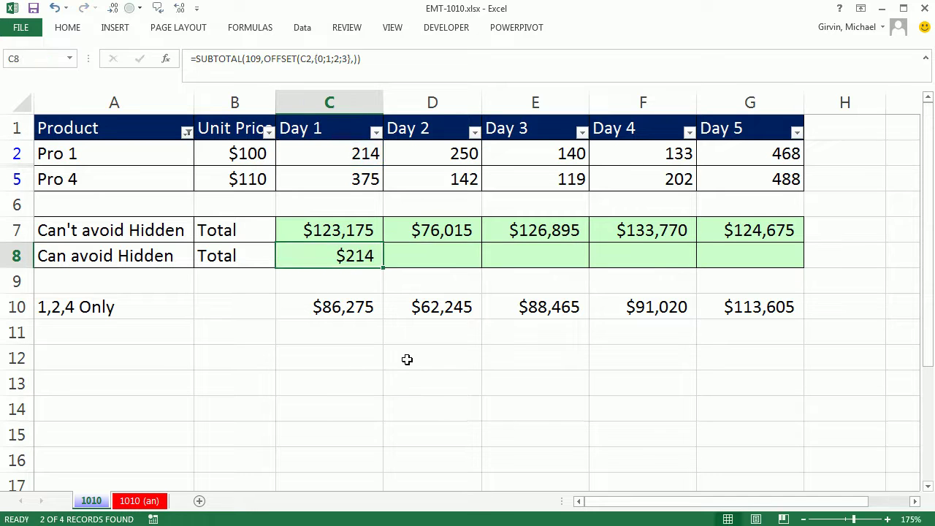
Step: Copy the C8 formula across through G8, and evaluate G8 in place to inspect its array, cancelling the edit
{"action": "left_click_drag", "start_coordinate": [383, 269], "coordinate": [597, 227]}
{"action": "double_click", "coordinate": [765, 261]}
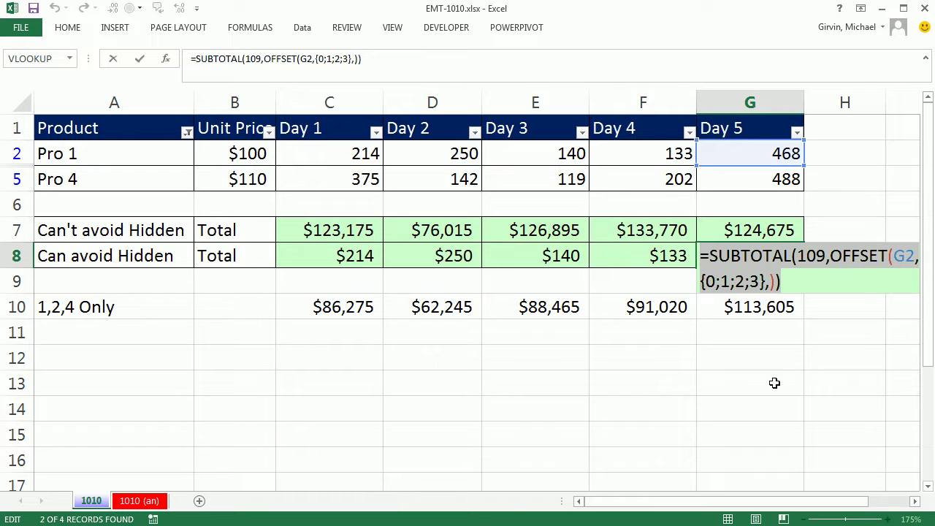
{"action": "key", "text": "F9"}
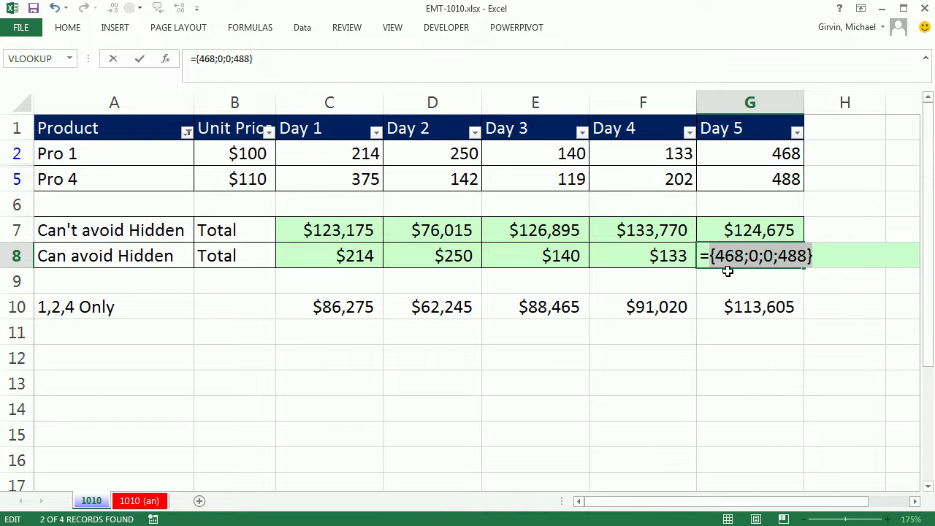
{"action": "key", "text": "Escape"}
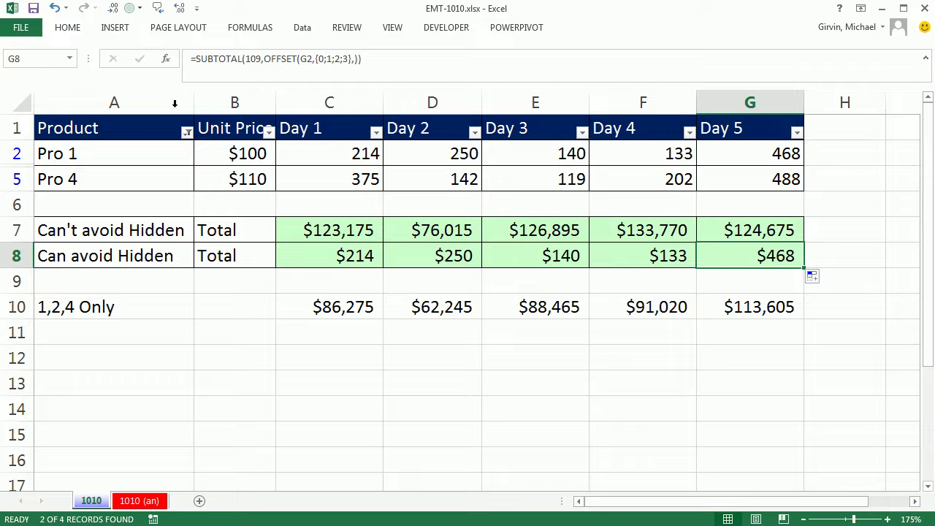
Step: Clear the Product filter and start wrapping C8's SUBTOTAL formula in SUMPRODUCT as the first array
{"action": "left_click", "coordinate": [187, 132]}
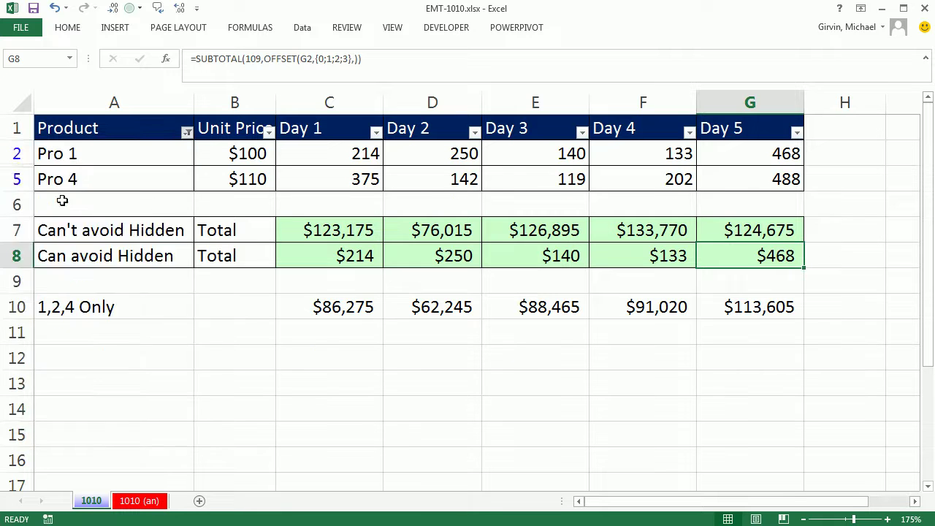
{"action": "left_click", "coordinate": [61, 203]}
{"action": "double_click", "coordinate": [332, 311]}
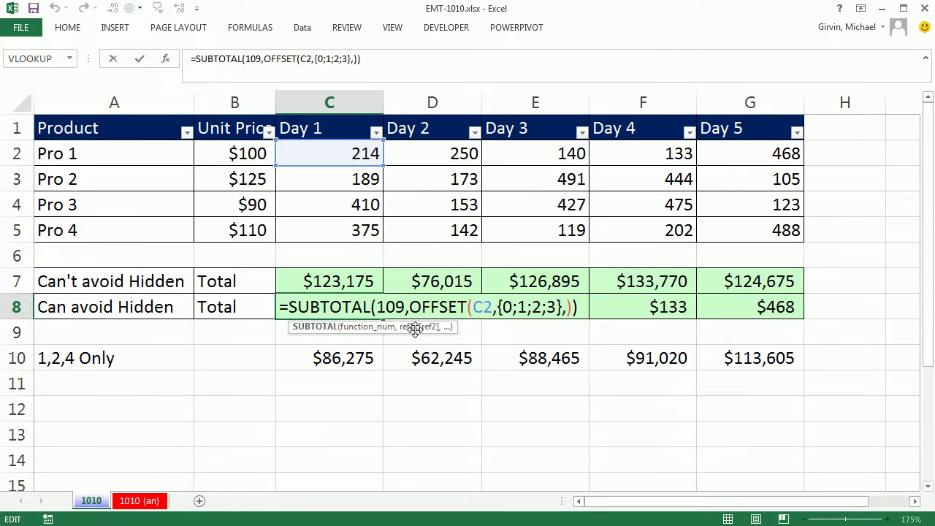
{"action": "left_click", "coordinate": [290, 308]}
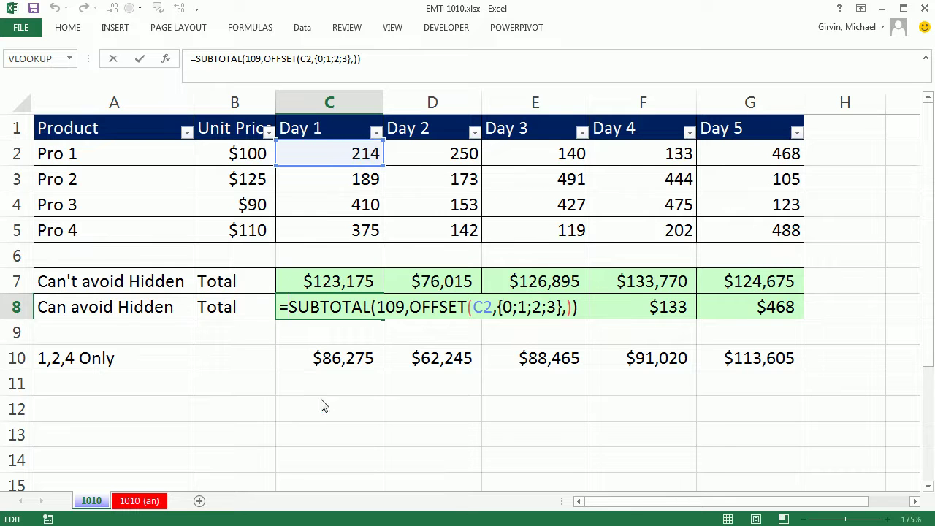
{"action": "type", "text": "sump"}
{"action": "key", "text": "Tab"}
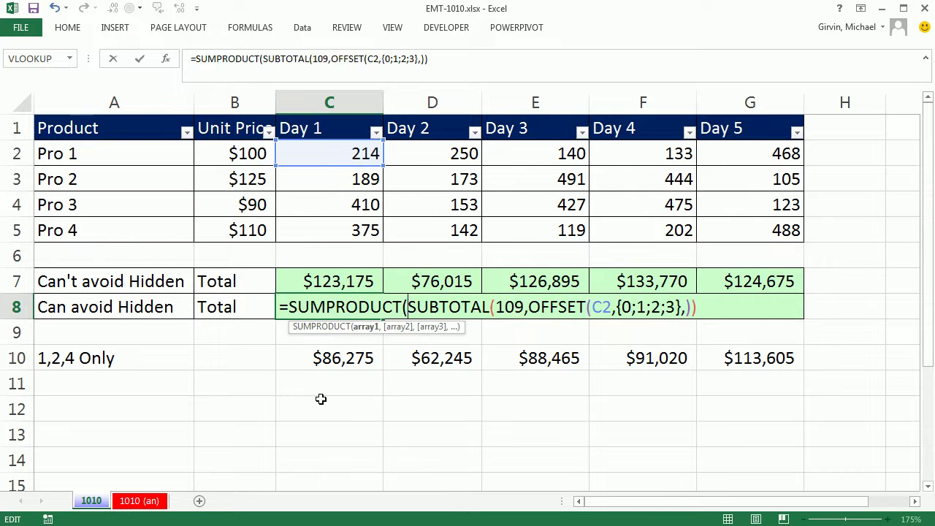
Step: Add the unit prices $B$2:$B$5 as SUMPRODUCT's second array, and enter the formula in C8 and copy it across through G8
{"action": "left_click", "coordinate": [356, 326]}
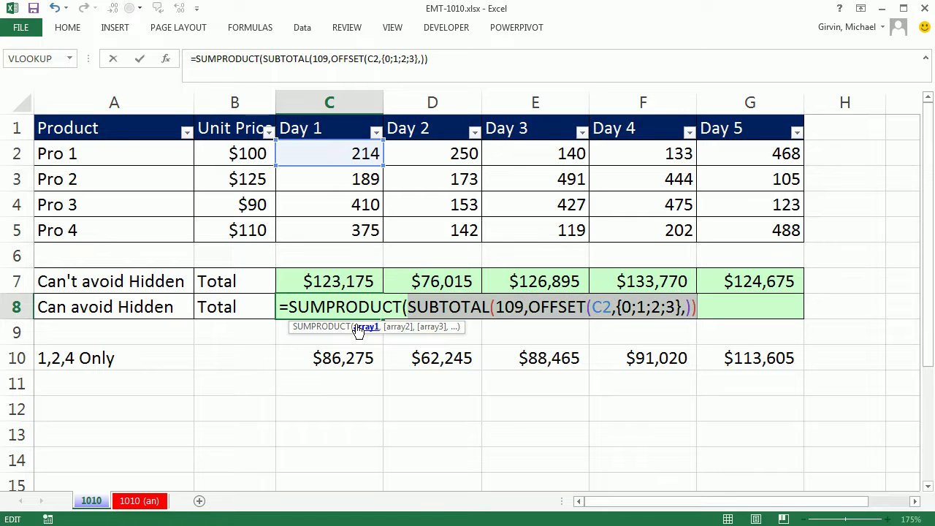
{"action": "left_click", "coordinate": [702, 308]}
{"action": "type", "text": ","}
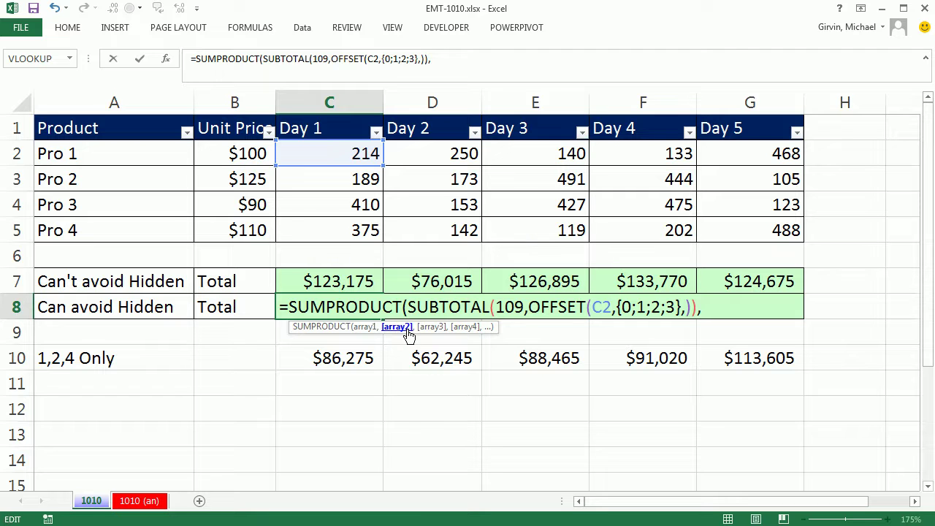
{"action": "left_click_drag", "start_coordinate": [214, 149], "coordinate": [219, 232]}
{"action": "key", "text": "F4"}
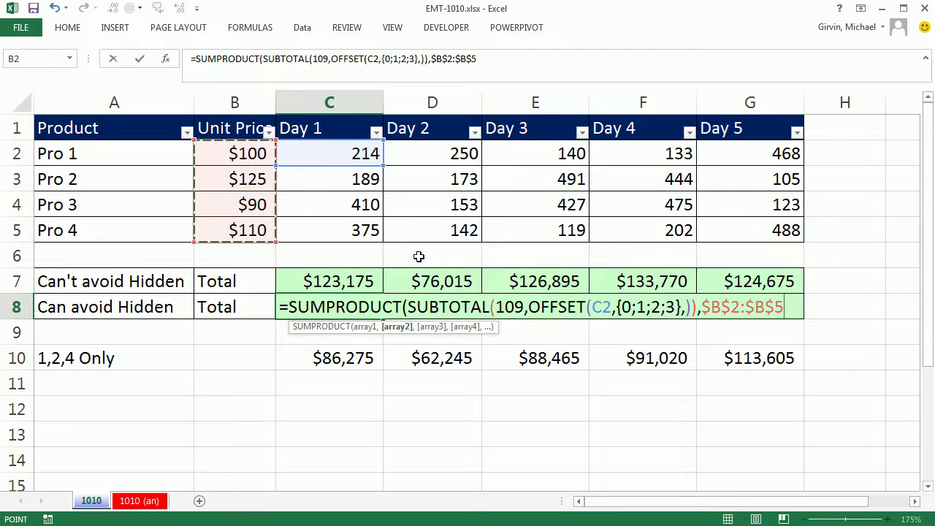
{"action": "type", "text": ")"}
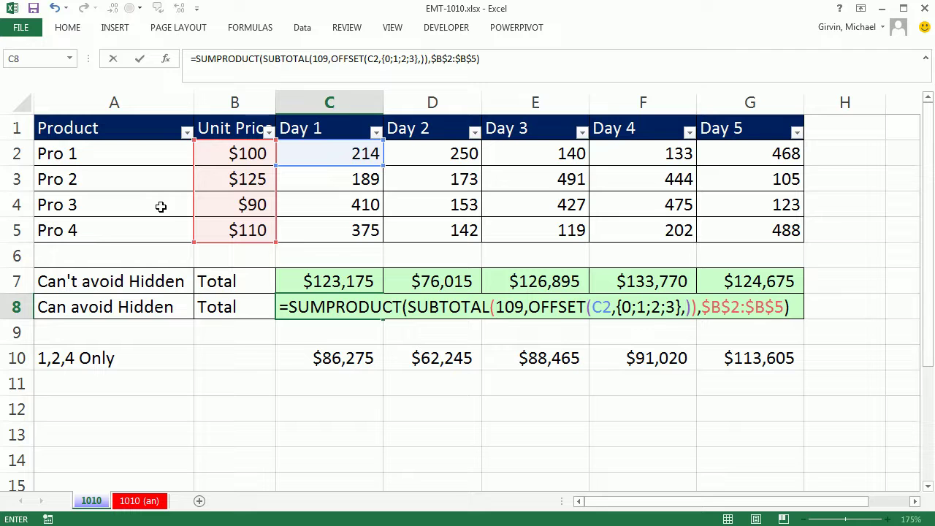
{"action": "key", "text": "ctrl+Return"}
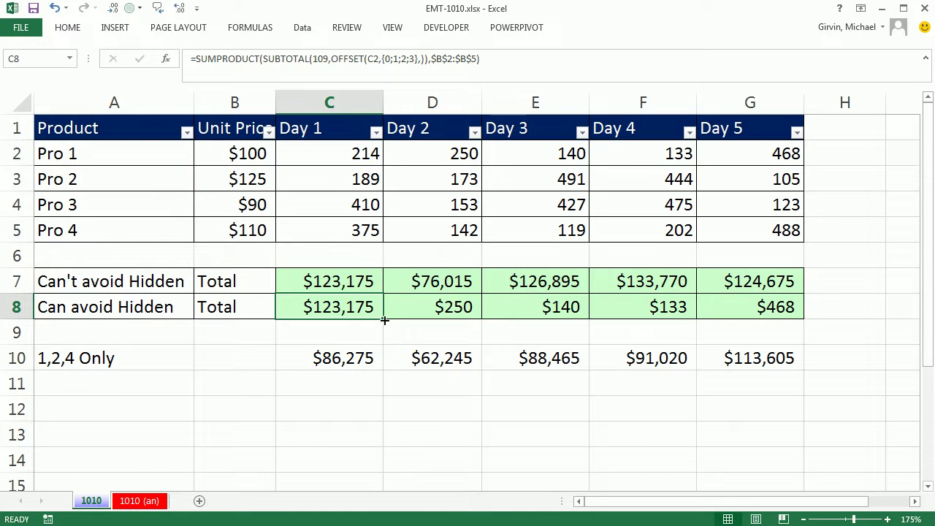
{"action": "left_click_drag", "start_coordinate": [385, 320], "coordinate": [789, 320]}
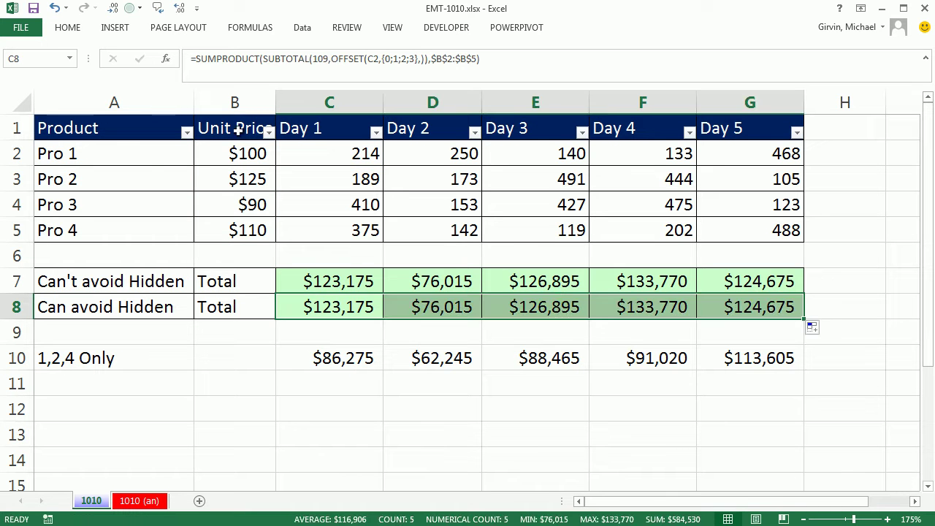
Step: Hide the Pro 3 row and compare the SUMPRODUCT formula in C8 with the manual check formula in C10
{"action": "right_click", "coordinate": [22, 205]}
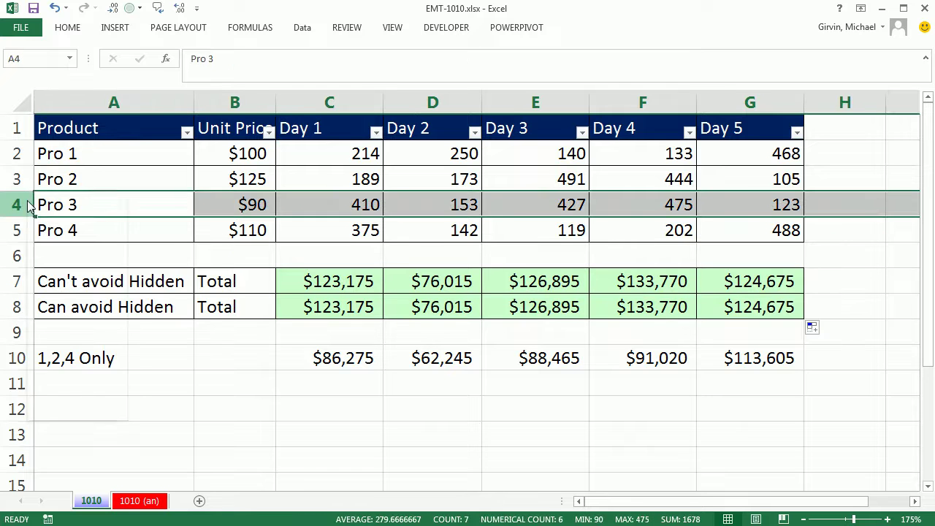
{"action": "left_click", "coordinate": [73, 393]}
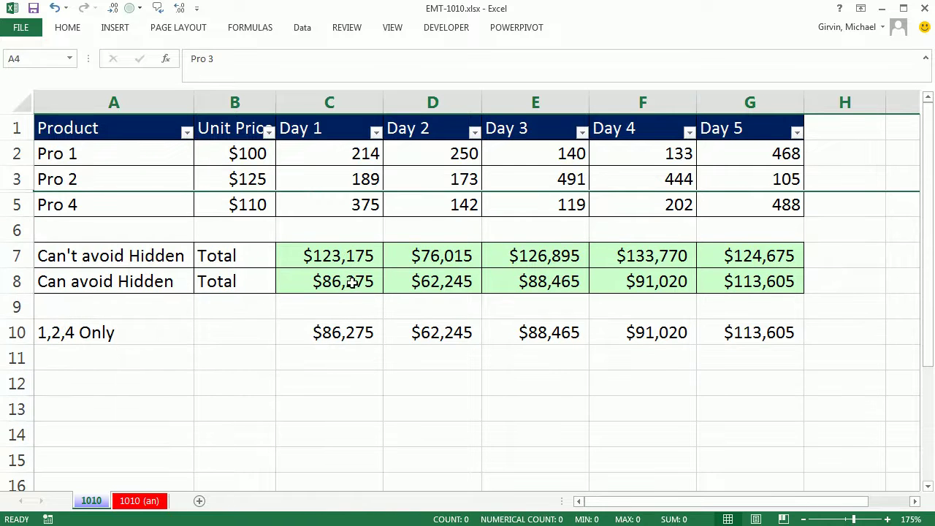
{"action": "double_click", "coordinate": [357, 285]}
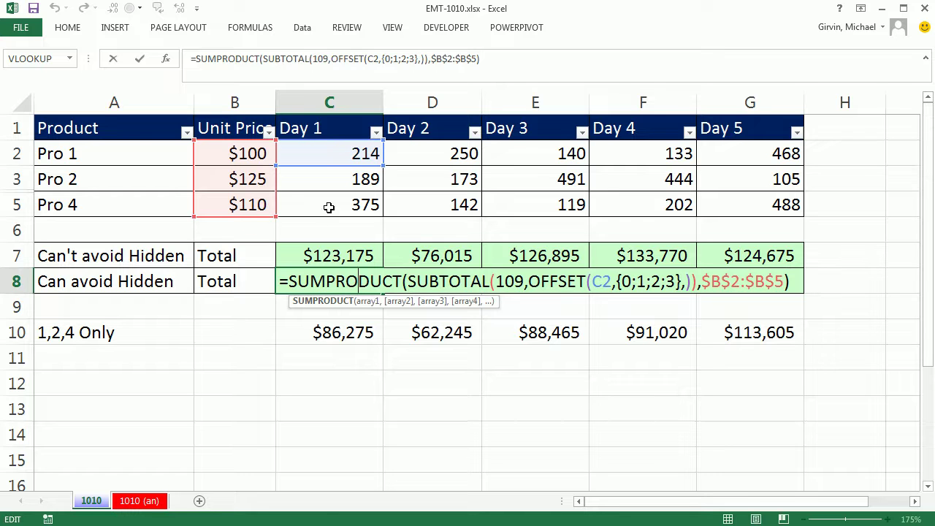
{"action": "left_click", "coordinate": [409, 281]}
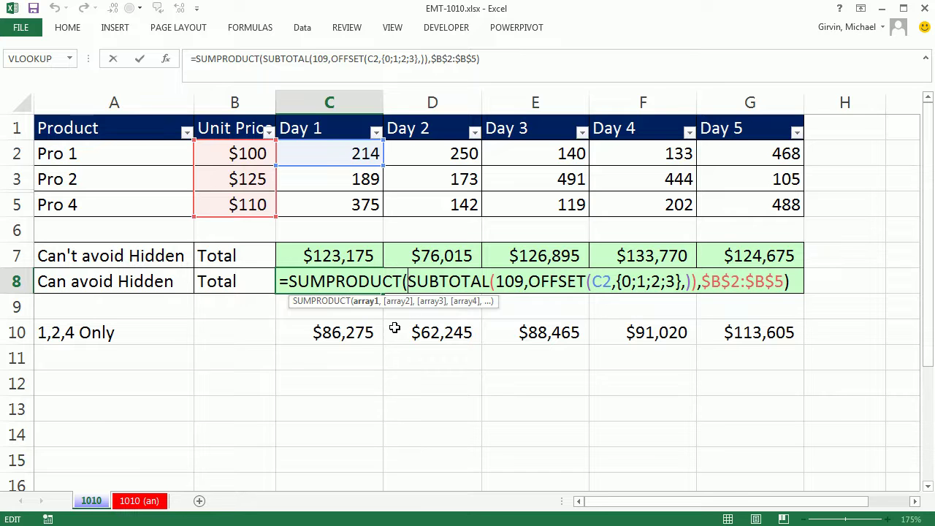
{"action": "key", "text": "ctrl+Return"}
{"action": "double_click", "coordinate": [361, 332]}
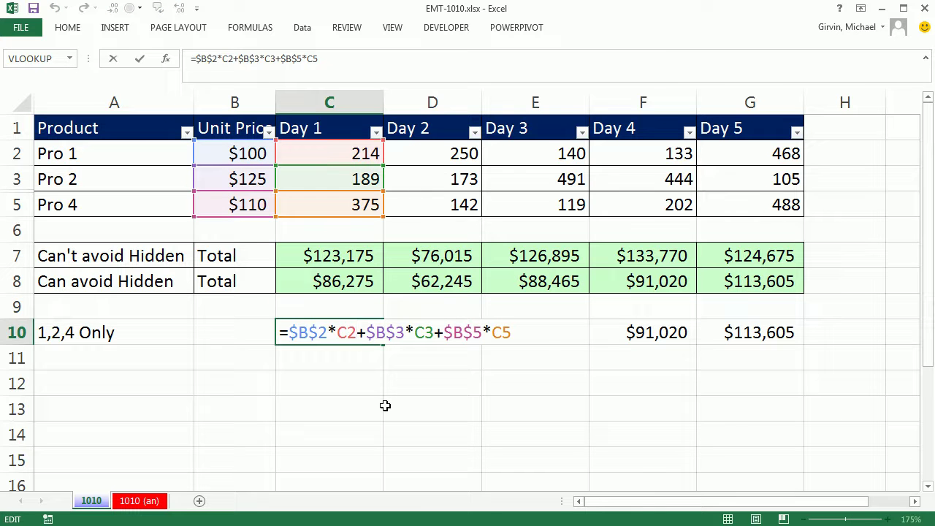
{"action": "key", "text": "ctrl+Return"}
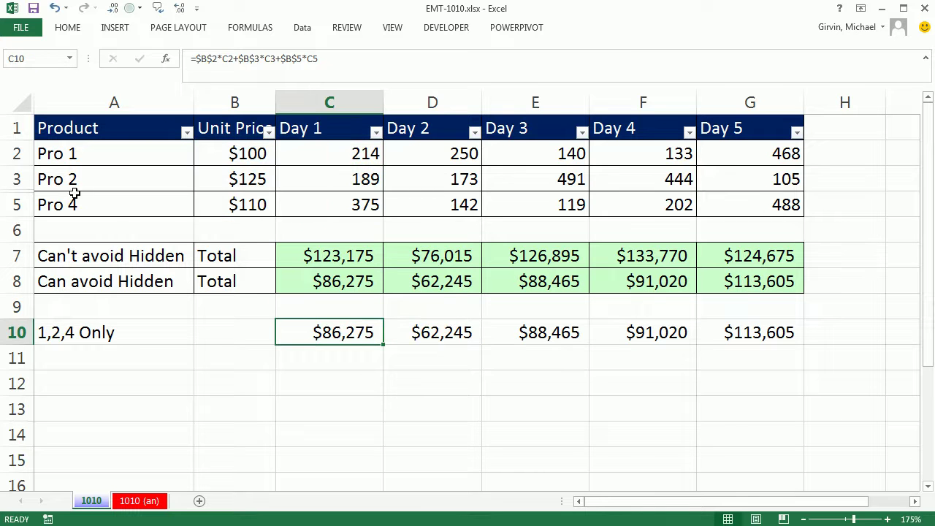
Step: Unhide row 4 so that Pro 3 is included in the table again
{"action": "key", "text": "ctrl+g"}
{"action": "type", "text": "A4"}
{"action": "key", "text": "Return"}
{"action": "key", "text": "ctrl+shift+9"}
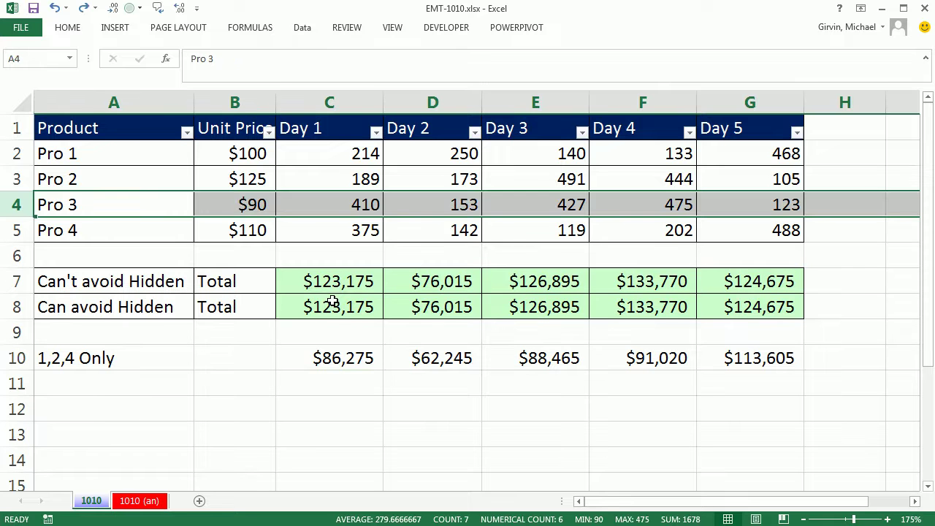
Step: Copy C8's SUMPRODUCT formula text unchanged into C9, enter it, and fill it across through G9
{"action": "double_click", "coordinate": [333, 302]}
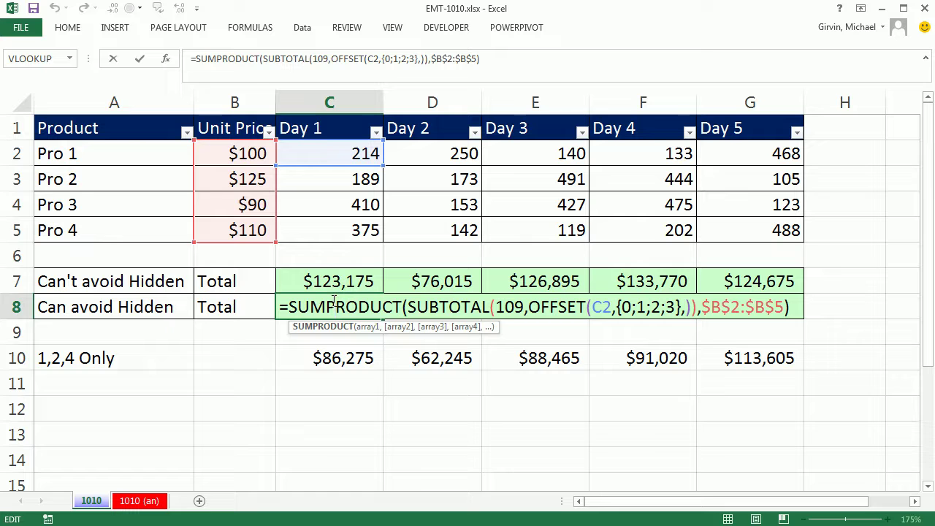
{"action": "left_click_drag", "start_coordinate": [795, 310], "coordinate": [177, 305]}
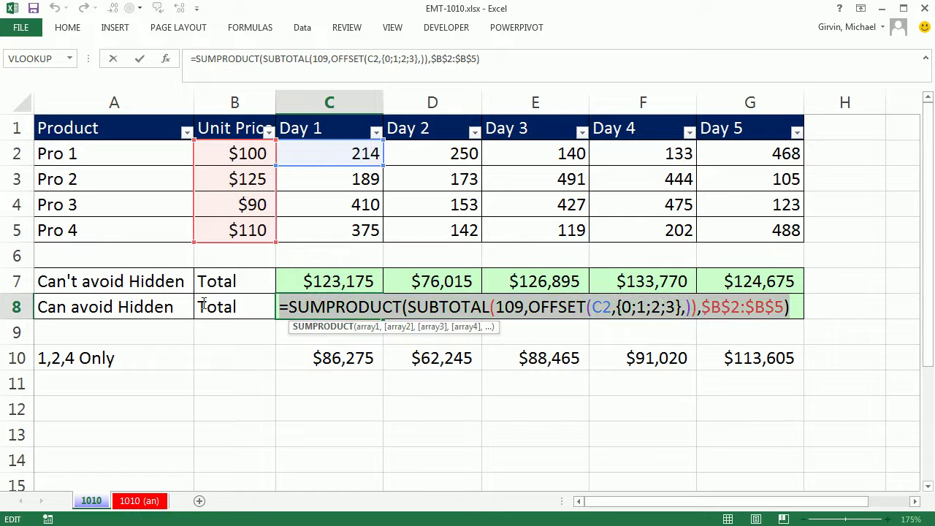
{"action": "key", "text": "ctrl+c"}
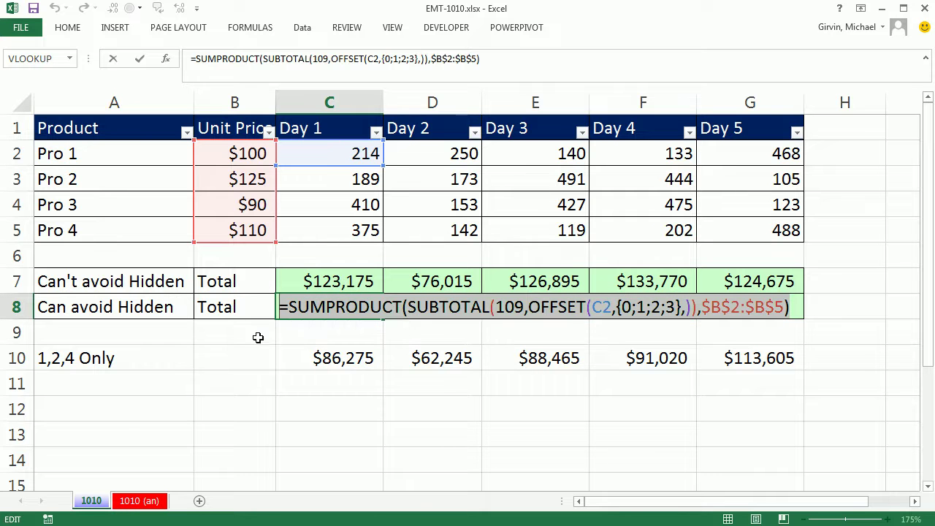
{"action": "key", "text": "Escape"}
{"action": "left_click", "coordinate": [307, 335]}
{"action": "key", "text": "ctrl+v"}
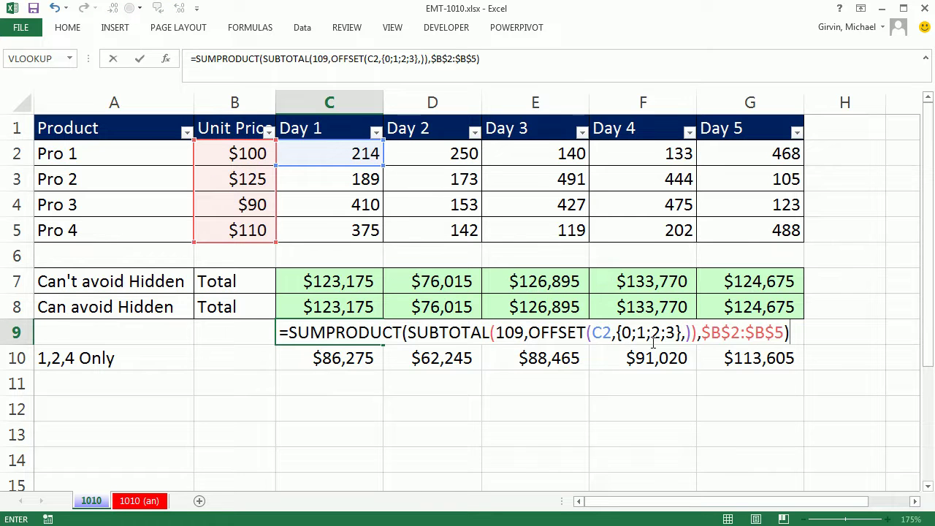
{"action": "key", "text": "ctrl+Return"}
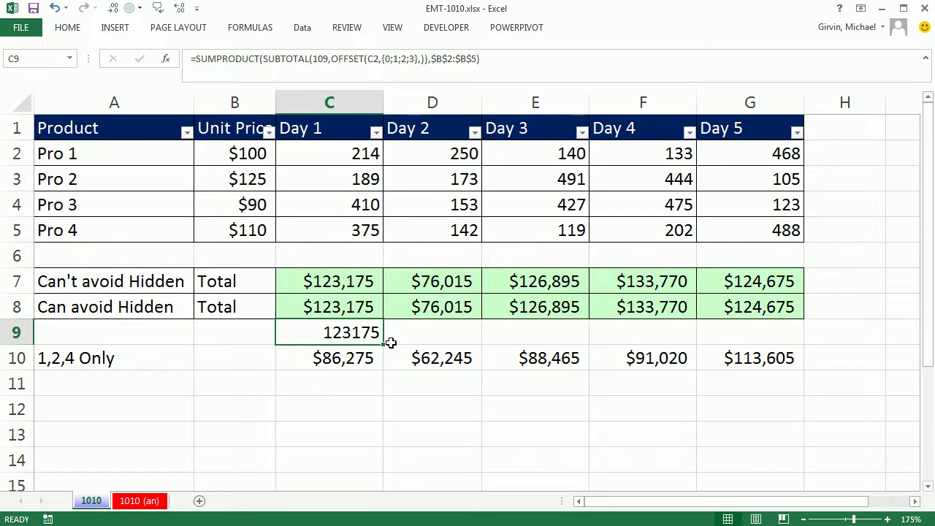
{"action": "left_click_drag", "start_coordinate": [386, 344], "coordinate": [779, 356]}
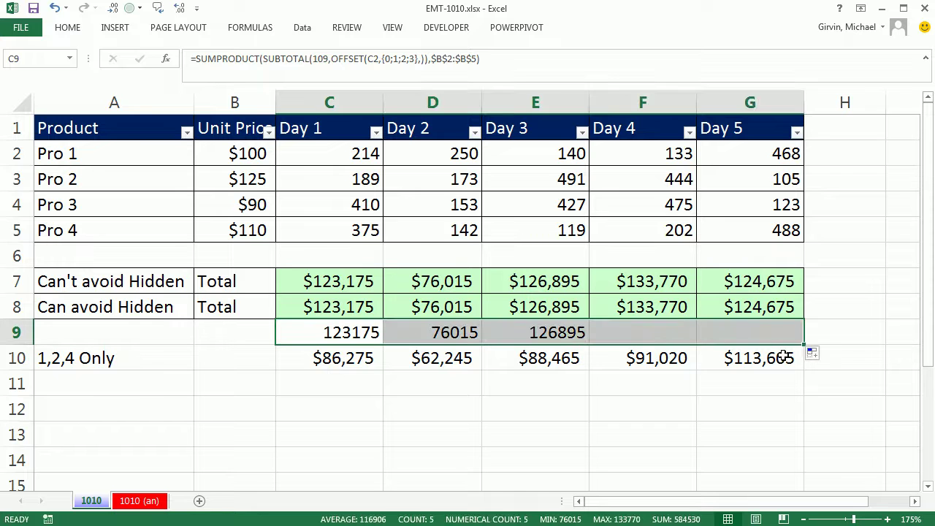
Step: Review the row offsets in C8's formula and build =ROW(C2:C5) in C12
{"action": "left_click", "coordinate": [304, 310]}
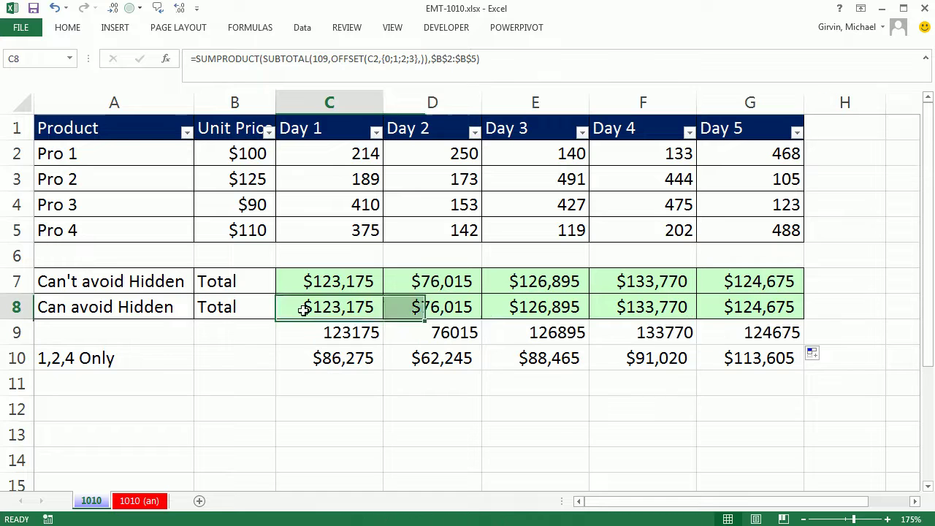
{"action": "double_click", "coordinate": [303, 311]}
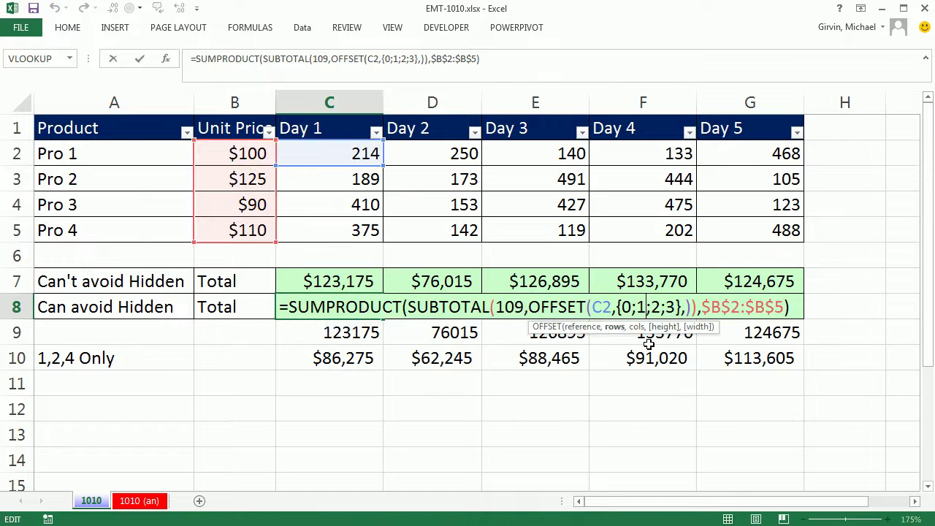
{"action": "left_click", "coordinate": [309, 413]}
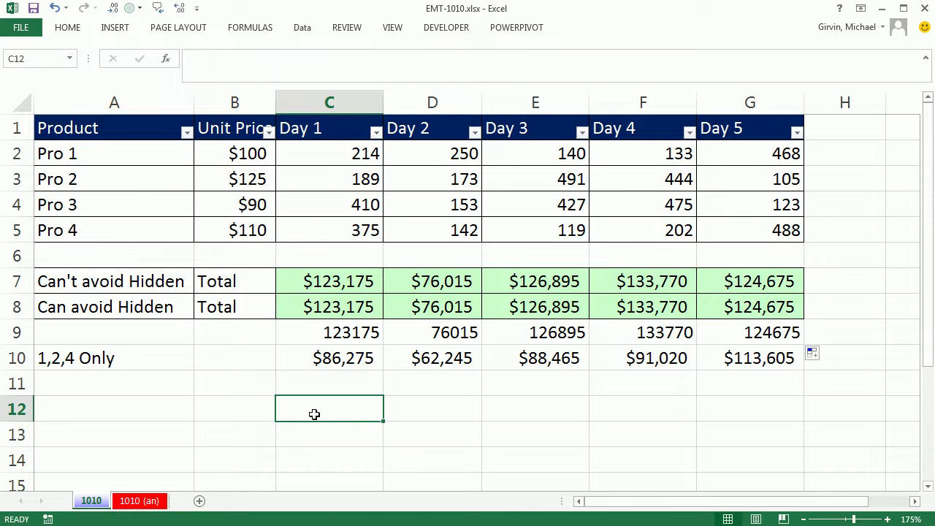
{"action": "type", "text": "=row"}
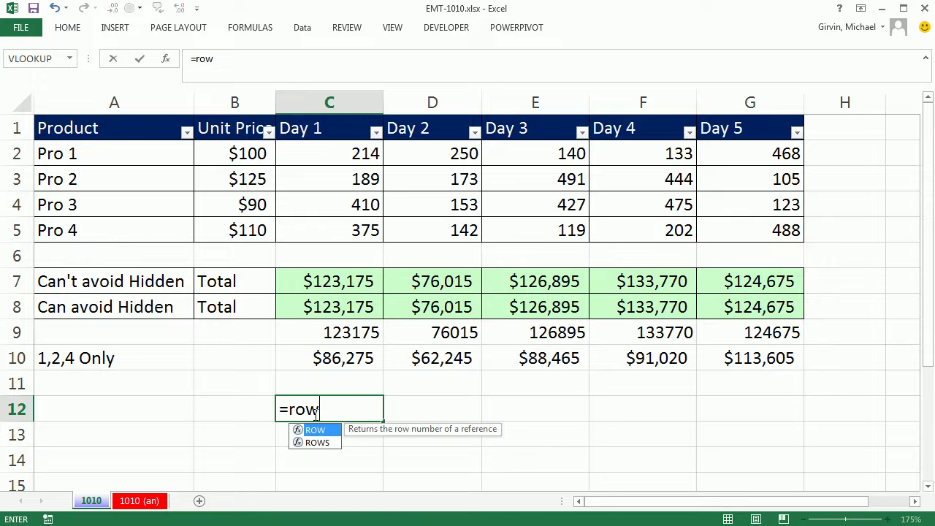
{"action": "key", "text": "Tab"}
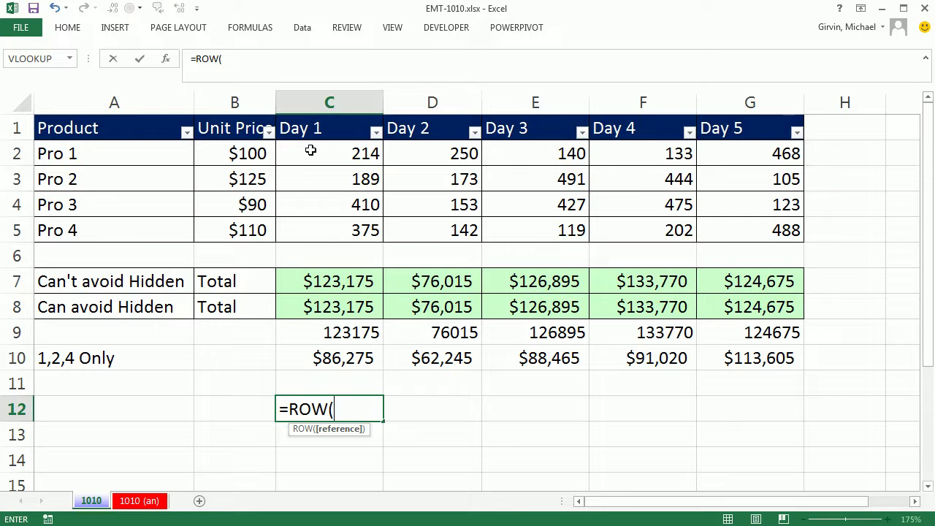
{"action": "left_click_drag", "start_coordinate": [311, 154], "coordinate": [321, 223]}
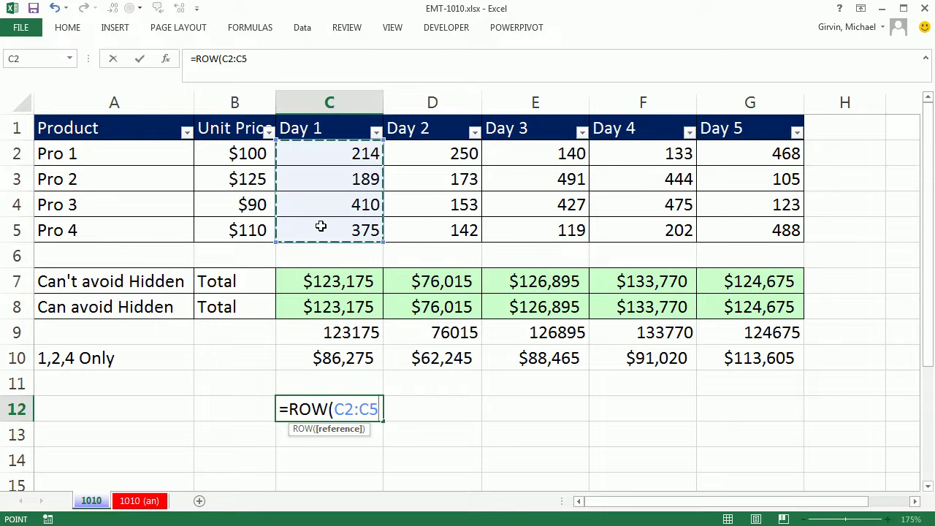
{"action": "type", "text": ")"}
Step: Evaluate ROW(C2:C5) in C12 to inspect its array, and restore the original expression
{"action": "key", "text": "F2"}
{"action": "key", "text": "shift+Home"}
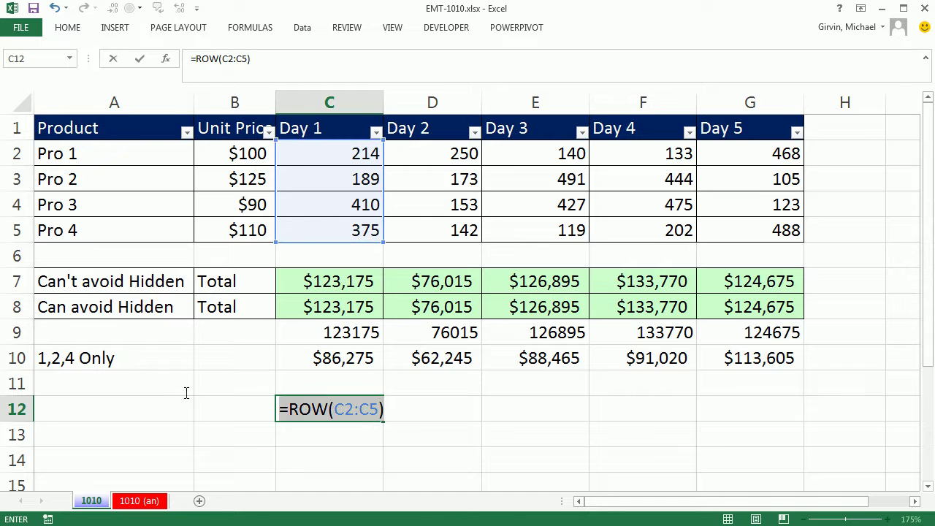
{"action": "key", "text": "F9"}
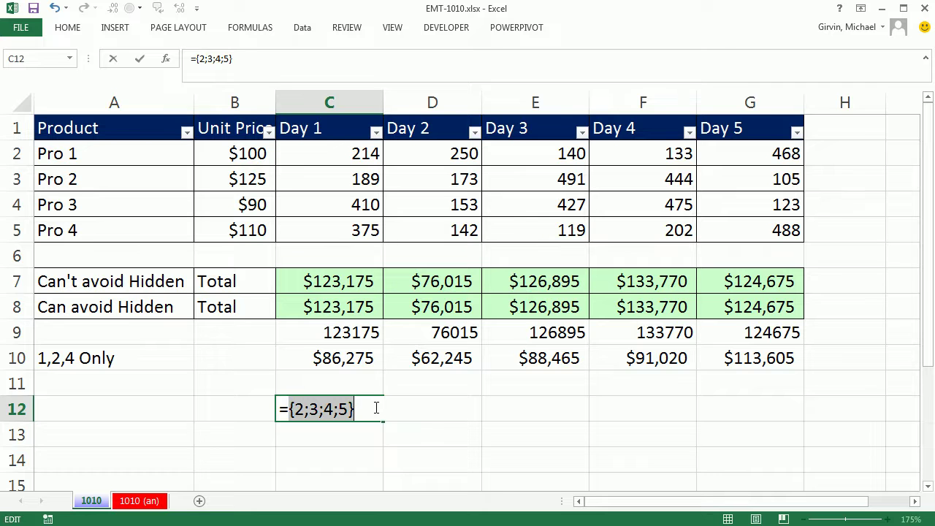
{"action": "key", "text": "ctrl+z"}
{"action": "key", "text": "Right"}
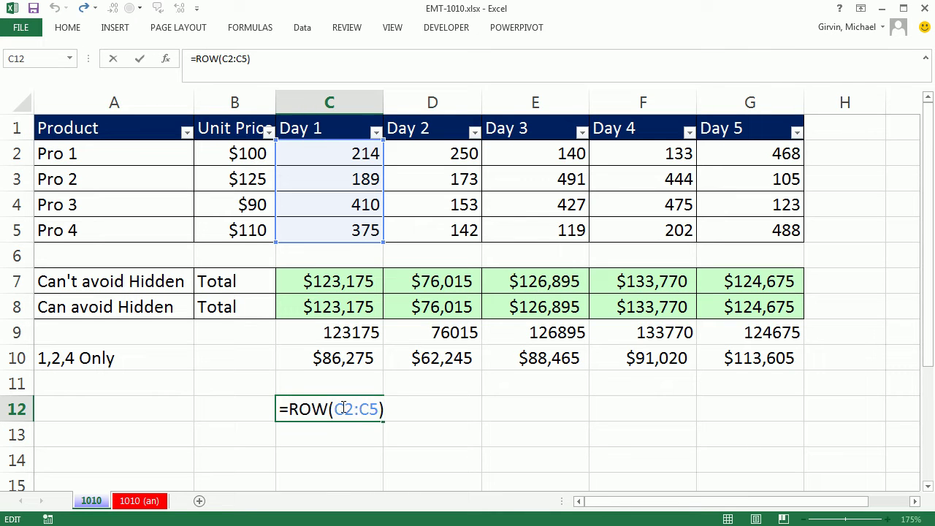
Step: Extend C12's formula by subtracting ROW(C2) from ROW(C2:C5)
{"action": "left_click", "coordinate": [344, 409]}
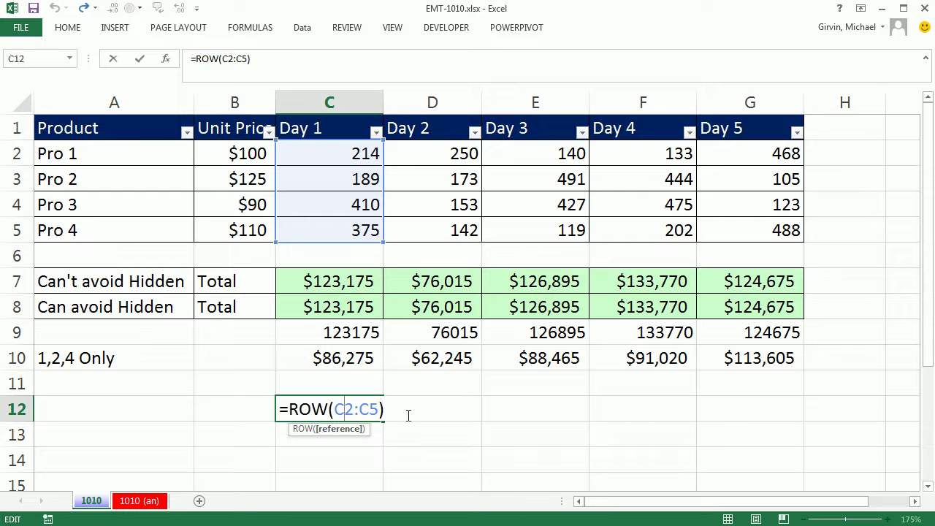
{"action": "type", "text": "-row("}
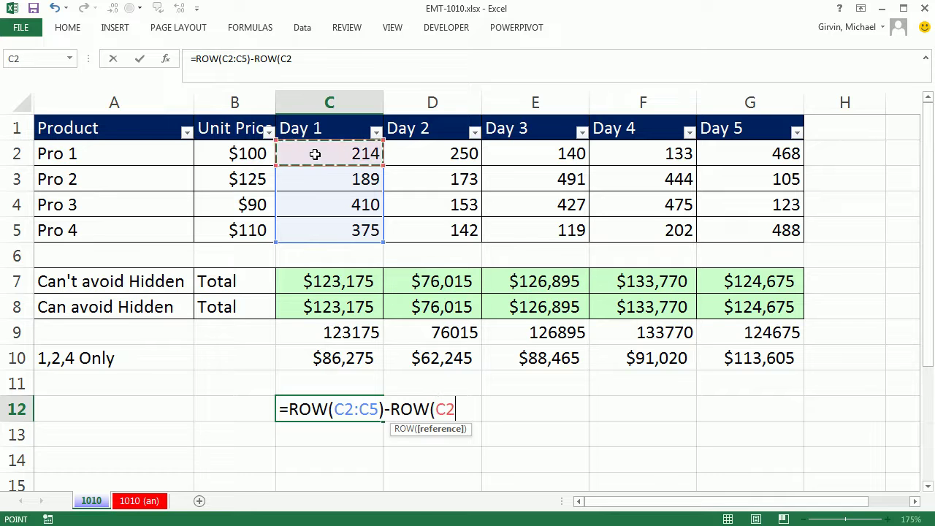
{"action": "type", "text": ")"}
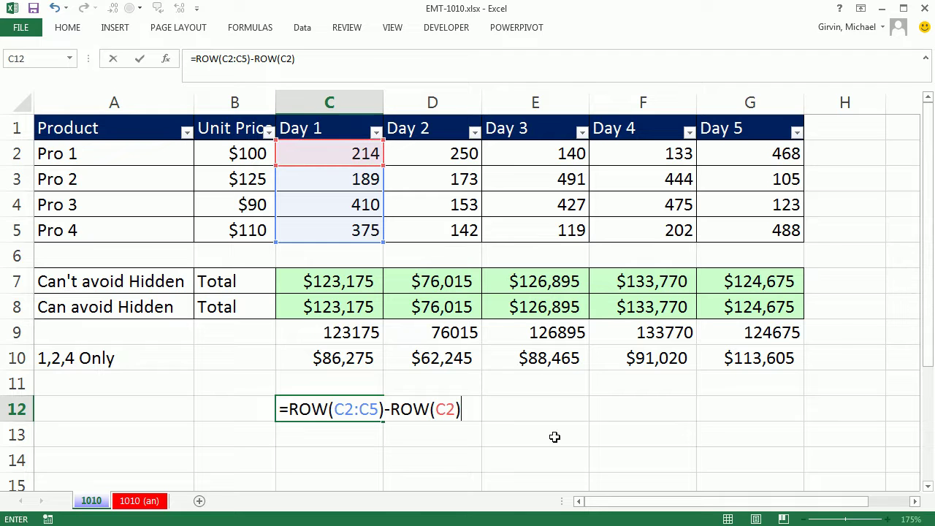
Step: Evaluate the full expression in C12 to check its array, restore and copy the expression, and enter the formula
{"action": "left_click_drag", "start_coordinate": [472, 409], "coordinate": [77, 363]}
{"action": "key", "text": "F9"}
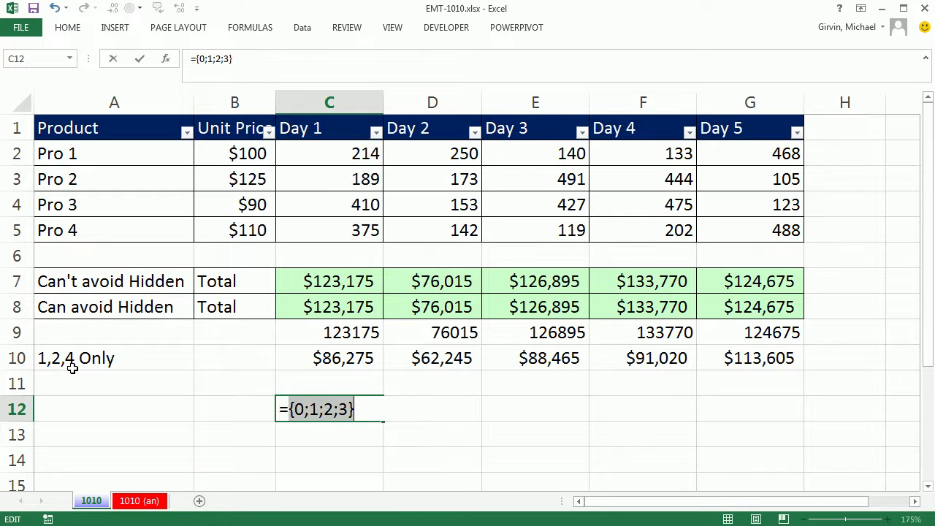
{"action": "key", "text": "ctrl+z"}
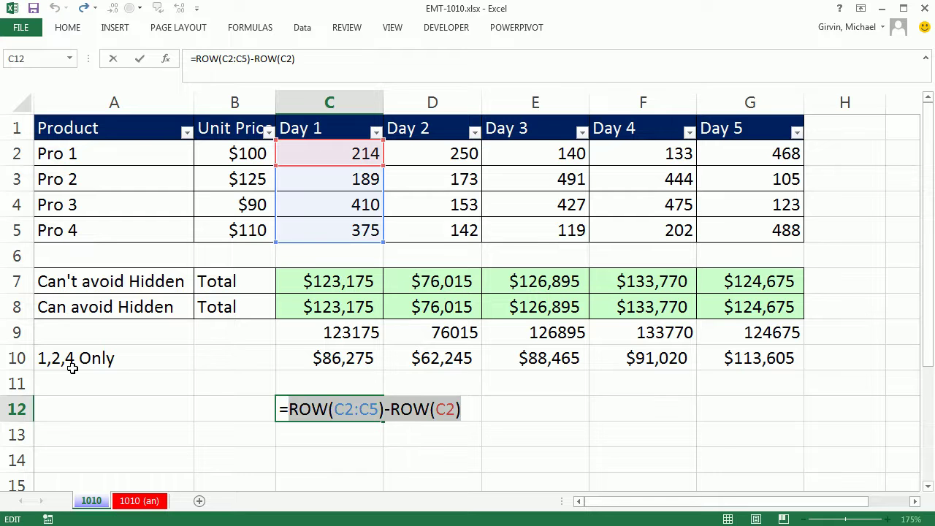
{"action": "key", "text": "Return"}
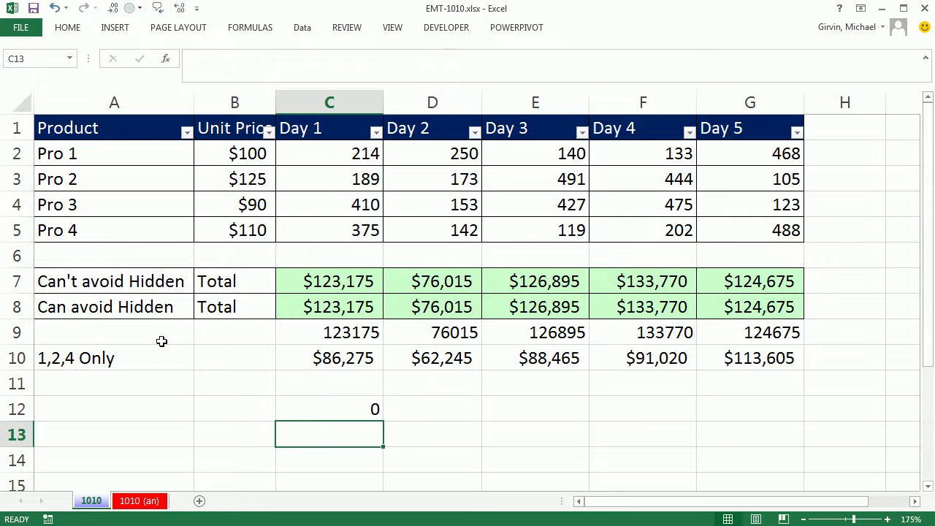
Step: Replace the {0;1;2;3} rows argument of OFFSET in C8 with the copied ROW(C2:C5)-ROW(C2)
{"action": "double_click", "coordinate": [330, 307]}
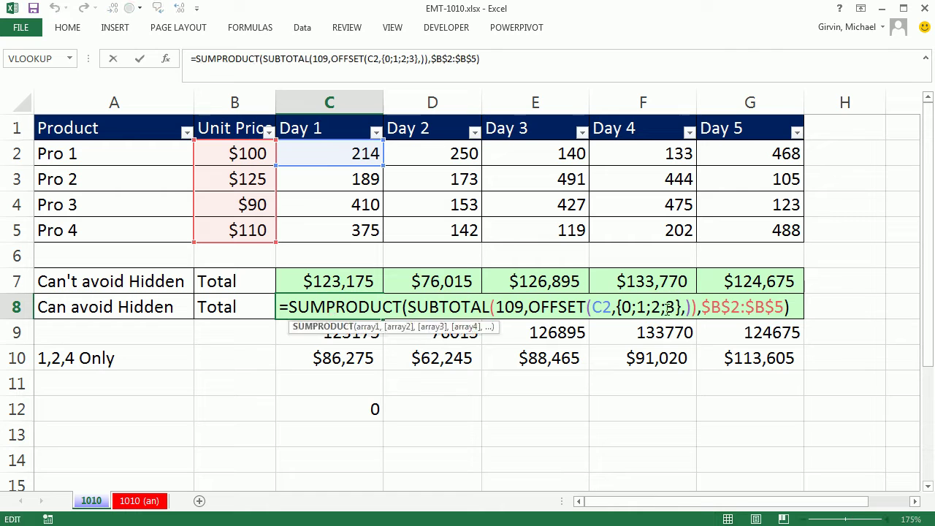
{"action": "left_click", "coordinate": [617, 310]}
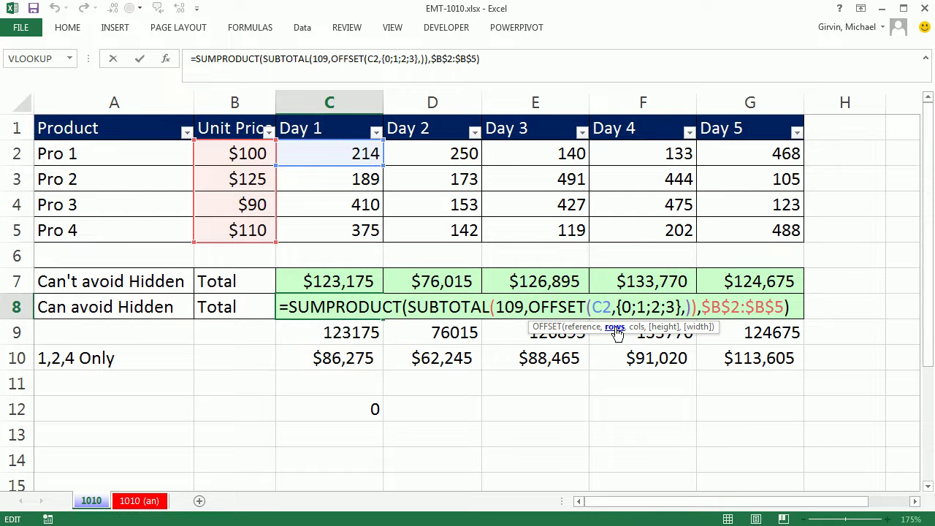
{"action": "left_click", "coordinate": [615, 328]}
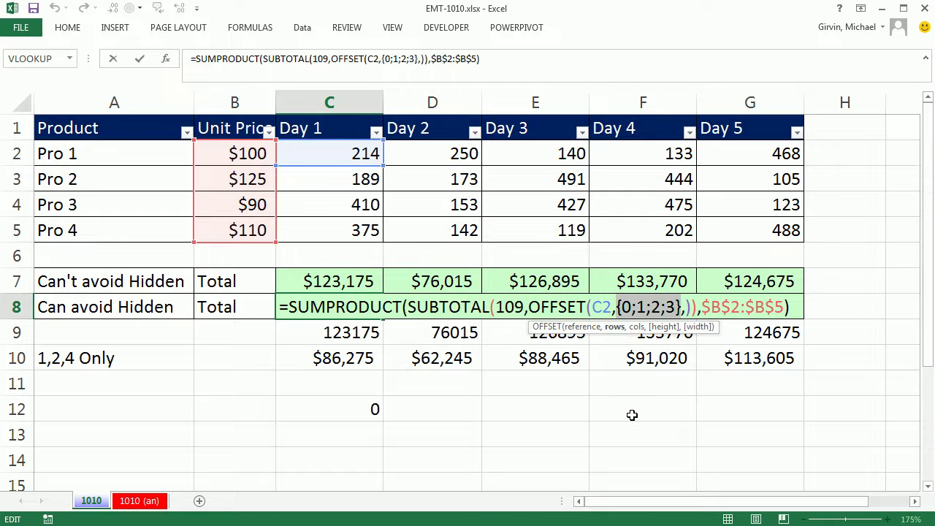
{"action": "key", "text": "ctrl+v"}
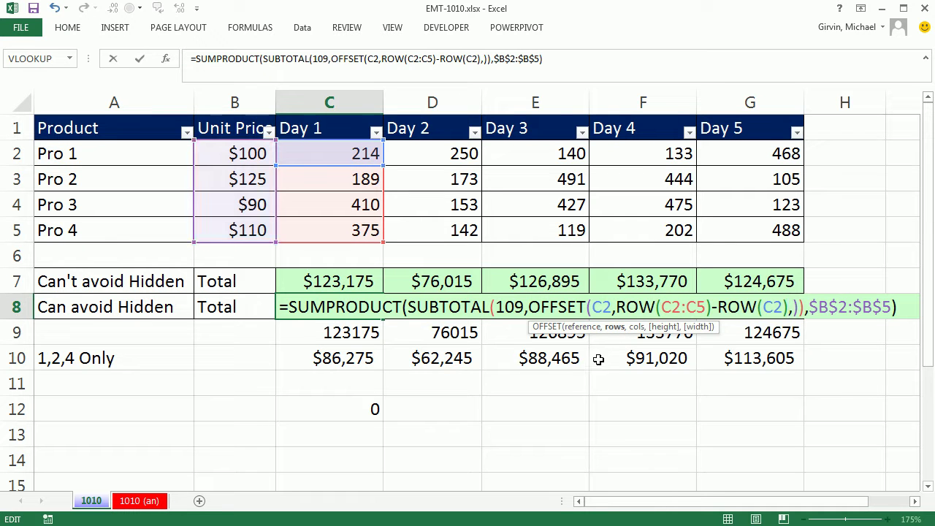
Step: Check the array from OFFSET's rows argument, restore the expression, and enter C8's formula and copy it across through G8
{"action": "left_click", "coordinate": [616, 329]}
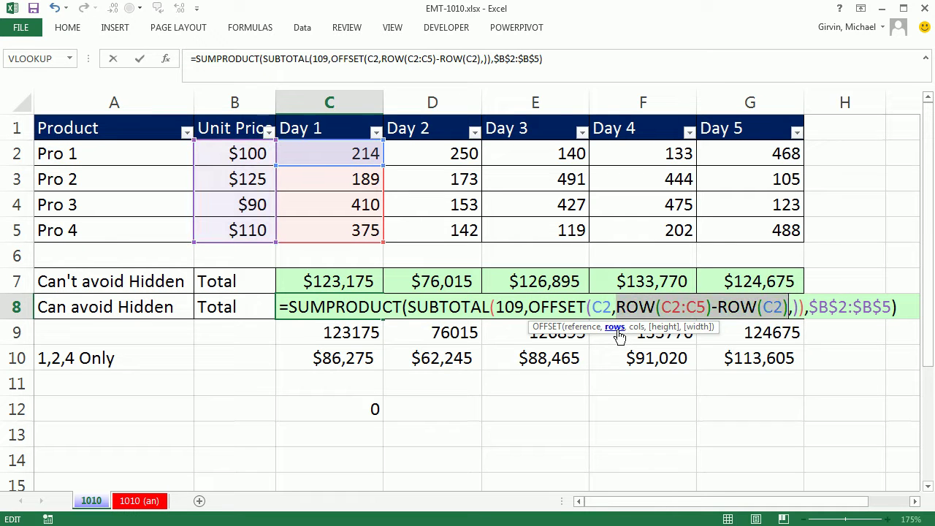
{"action": "key", "text": "F9"}
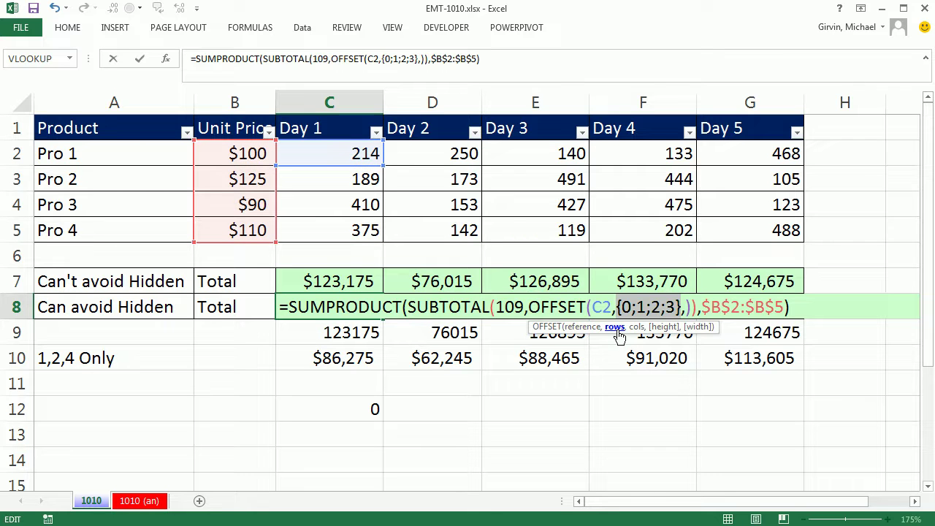
{"action": "key", "text": "ctrl+z"}
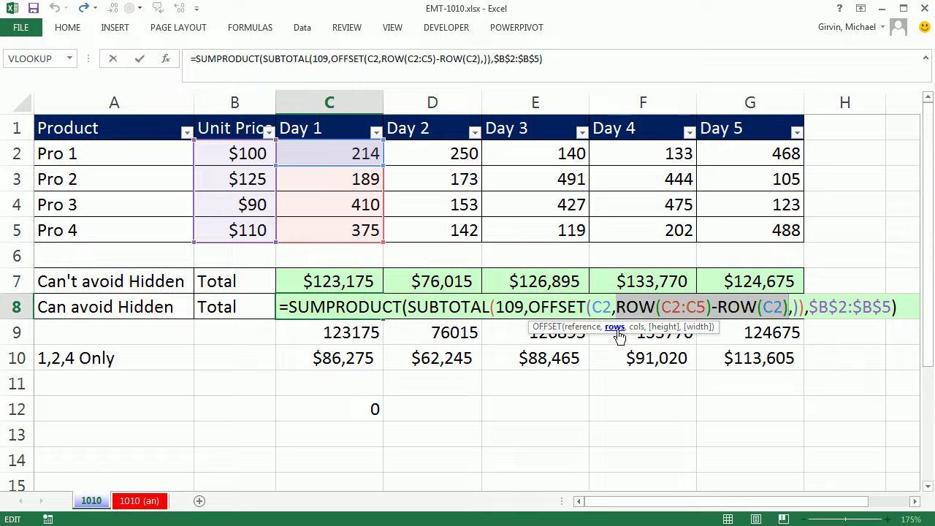
{"action": "key", "text": "Escape"}
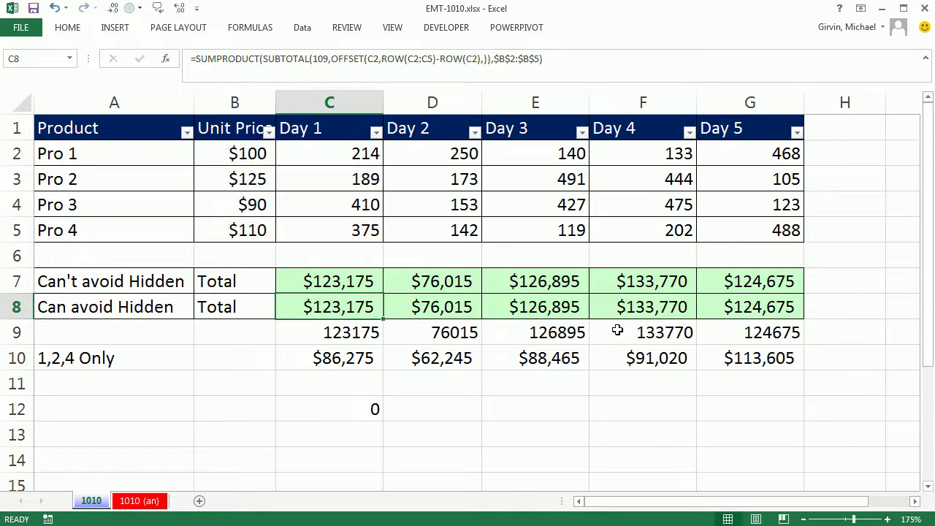
{"action": "left_click_drag", "start_coordinate": [383, 319], "coordinate": [784, 321]}
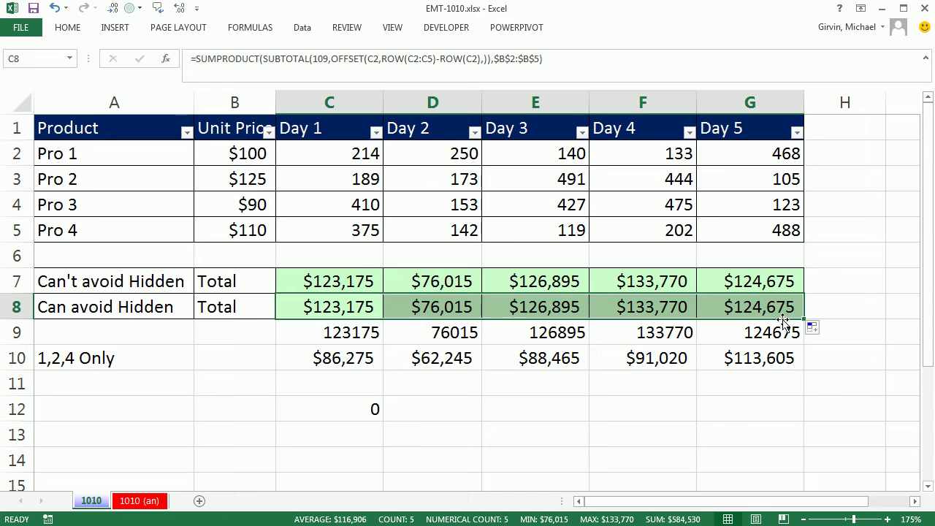
Step: Hide the Pro 3 row to test the new row 8 formulas against row 10, and undo the hiding
{"action": "left_click", "coordinate": [17, 204]}
{"action": "right_click", "coordinate": [18, 204]}
{"action": "left_click", "coordinate": [86, 395]}
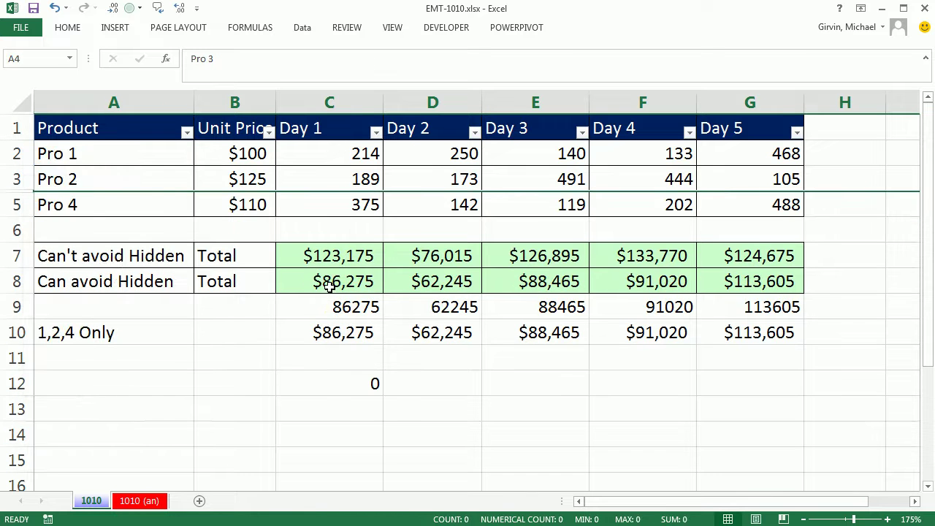
{"action": "key", "text": "ctrl+z"}
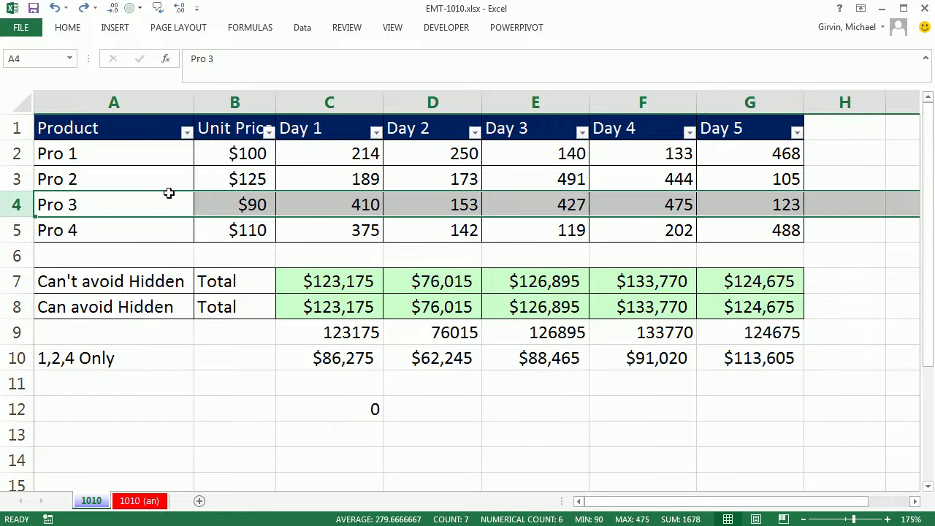
Step: Filter Pro 2 and Pro 3 out of the Product column to test the totals, and undo the filter
{"action": "left_click", "coordinate": [187, 131]}
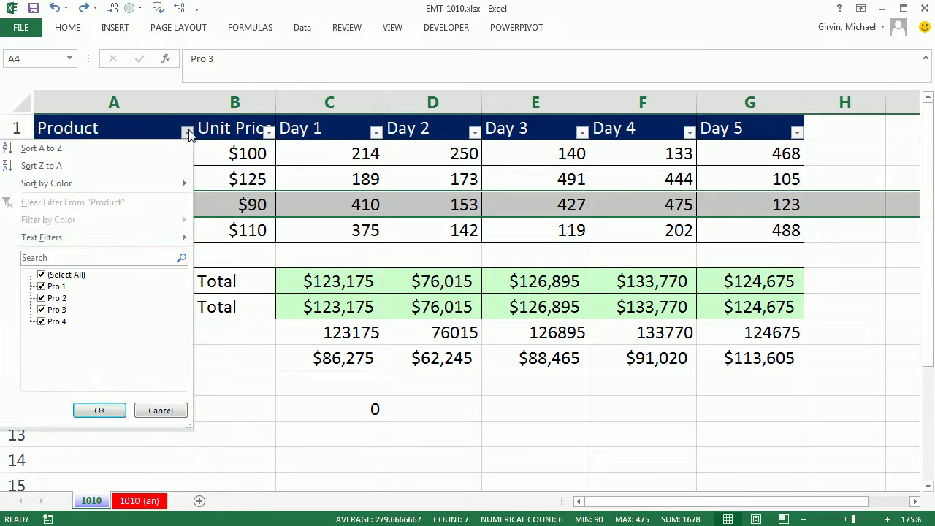
{"action": "left_click", "coordinate": [55, 299]}
{"action": "left_click", "coordinate": [57, 309]}
{"action": "left_click", "coordinate": [100, 411]}
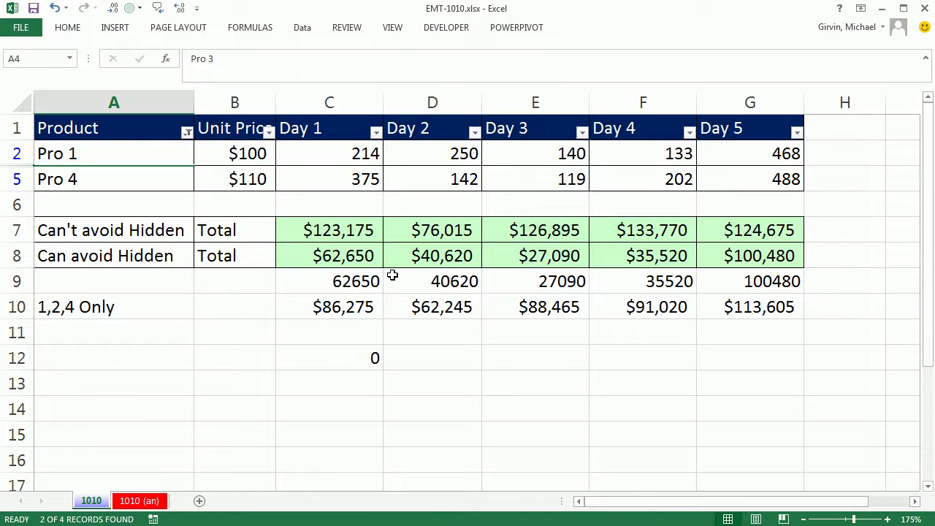
{"action": "key", "text": "ctrl+z"}
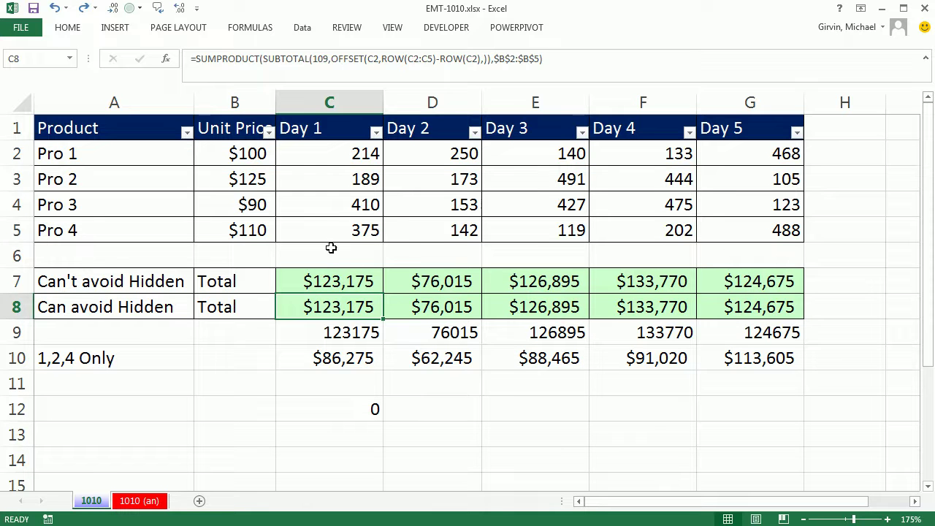
Step: Examine the completed SUMPRODUCT formula in C8 and leave the cell without editing it
{"action": "double_click", "coordinate": [338, 306]}
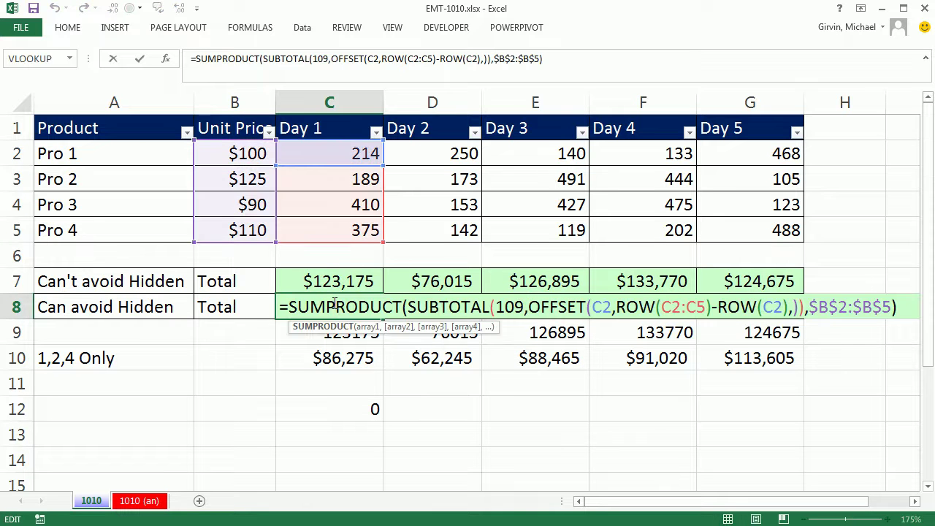
{"action": "key", "text": "Escape"}
{"action": "double_click", "coordinate": [330, 307]}
{"action": "key", "text": "Escape"}
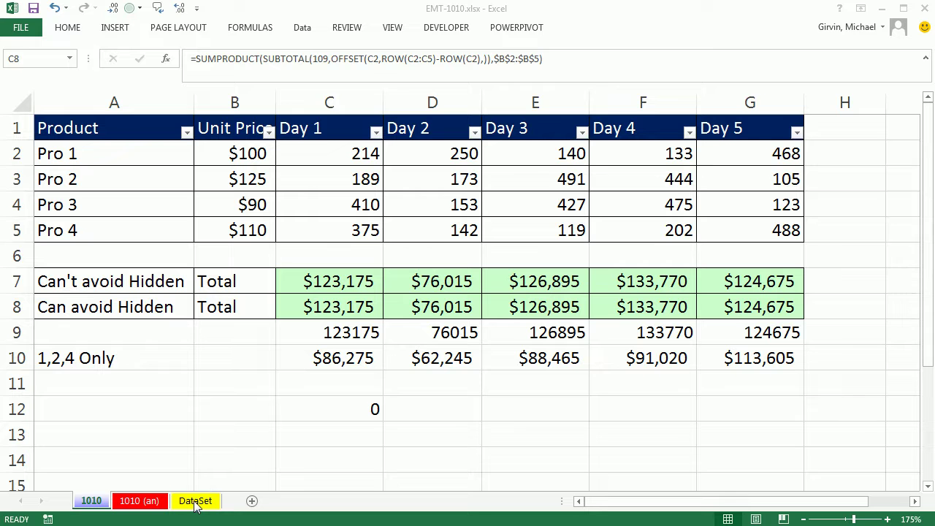
Step: Examine the arguments of the SUMPRODUCT total formula in H2 on the DataSet sheet
{"action": "left_click", "coordinate": [199, 502]}
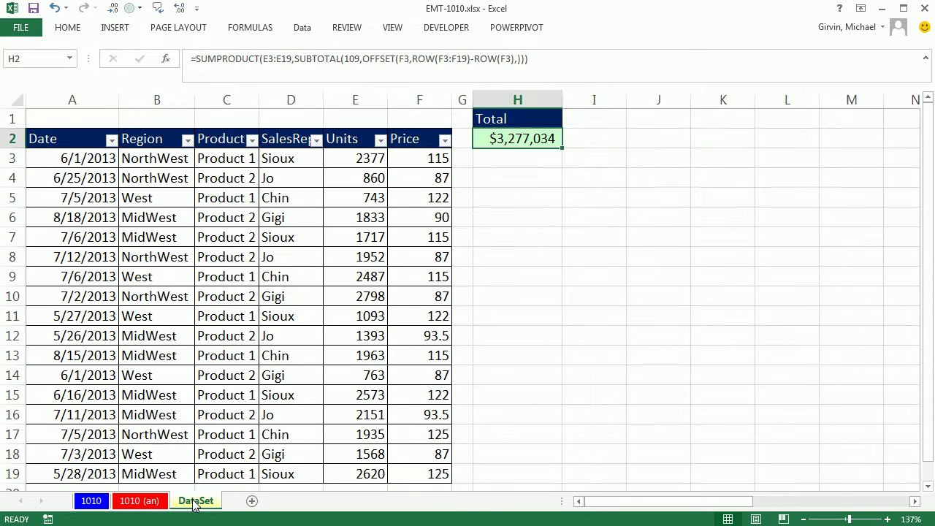
{"action": "double_click", "coordinate": [512, 139]}
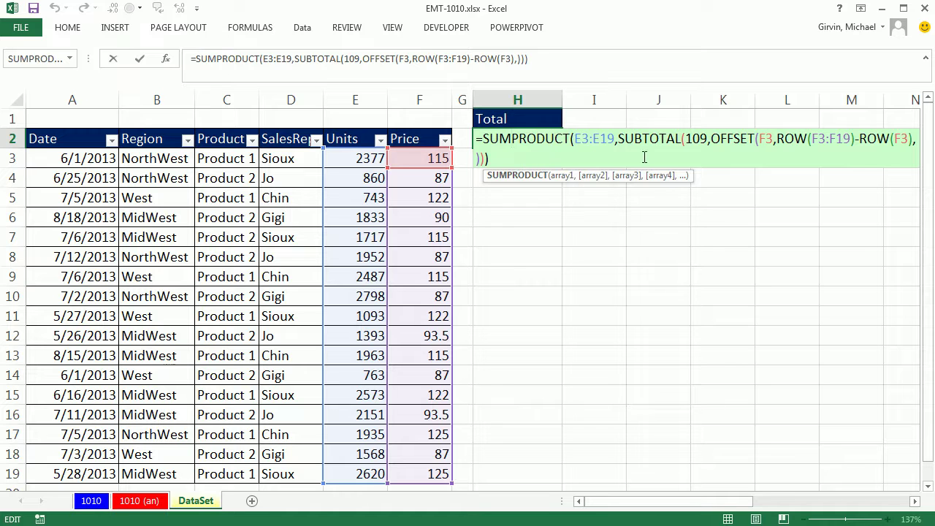
{"action": "left_click", "coordinate": [619, 139]}
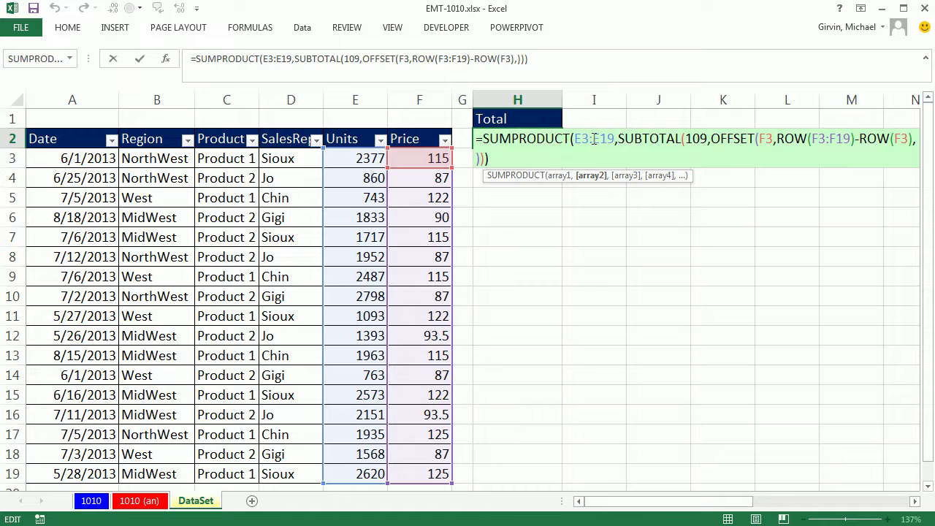
{"action": "key", "text": "Return"}
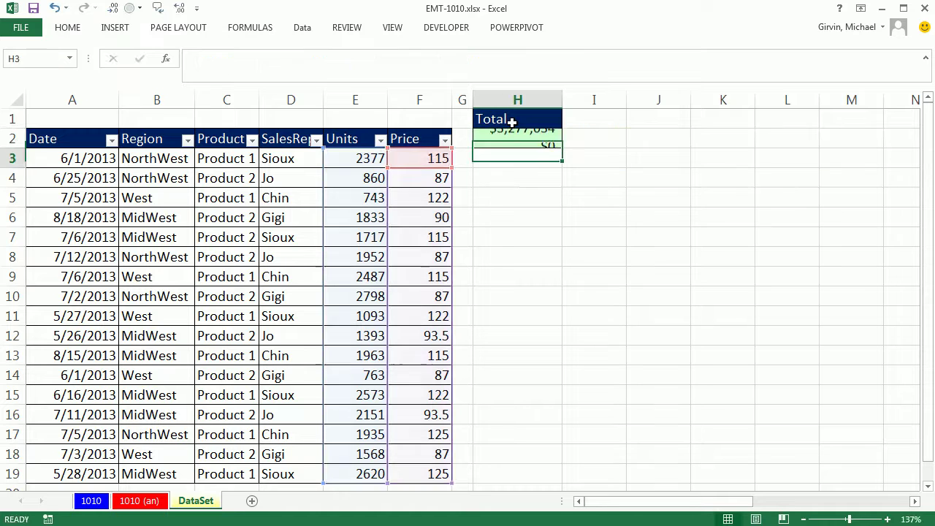
Step: Filter the SalesRep column to show only the last sales rep in the list
{"action": "left_click", "coordinate": [316, 141]}
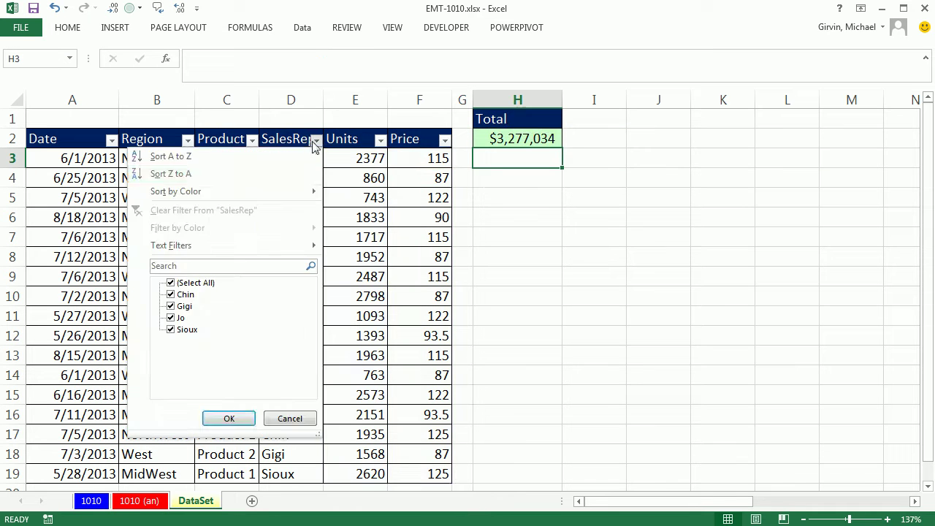
{"action": "left_click", "coordinate": [171, 283]}
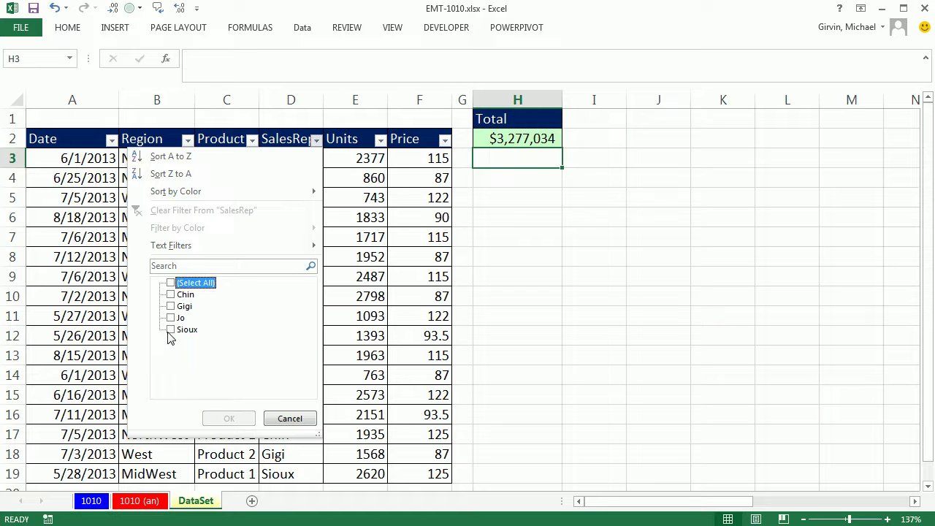
{"action": "left_click", "coordinate": [171, 329]}
{"action": "left_click", "coordinate": [227, 418]}
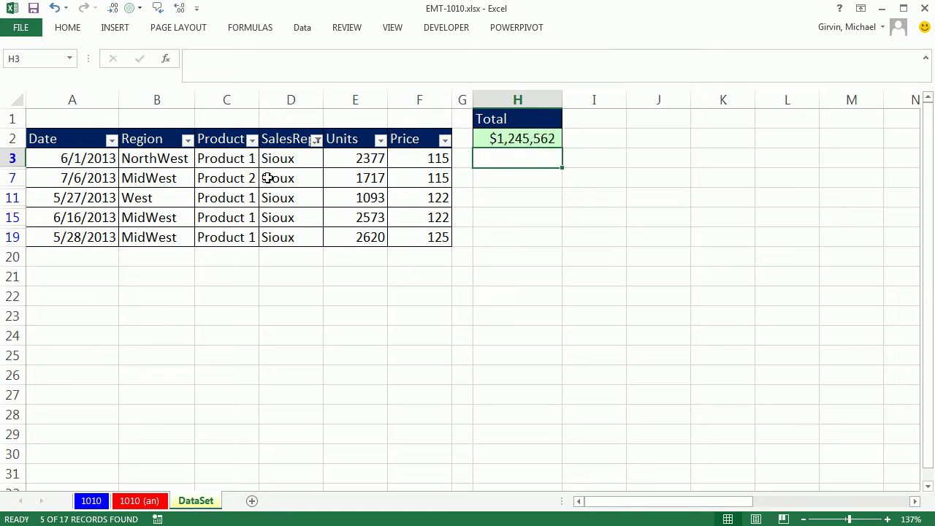
Step: Filter the Product column to Product 1 only and the Date column to Last Month
{"action": "left_click", "coordinate": [252, 140]}
{"action": "left_click", "coordinate": [107, 306]}
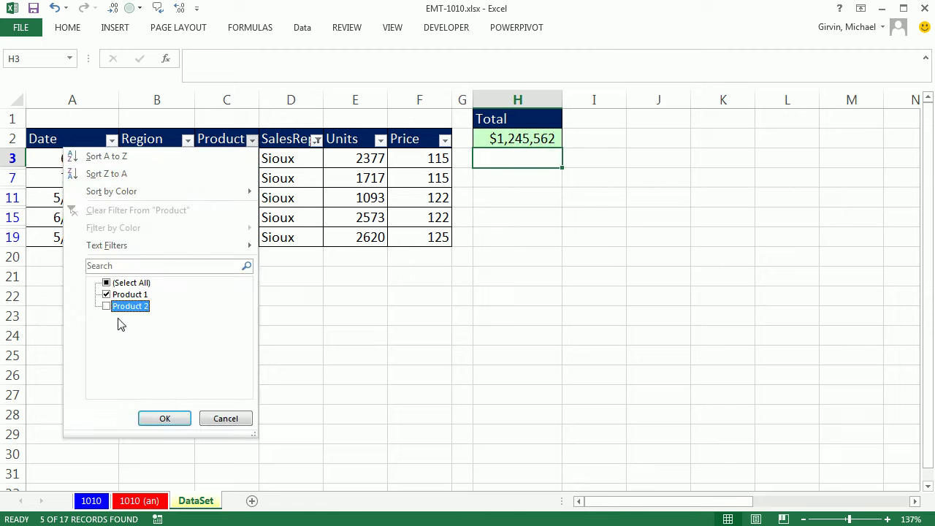
{"action": "left_click", "coordinate": [163, 421]}
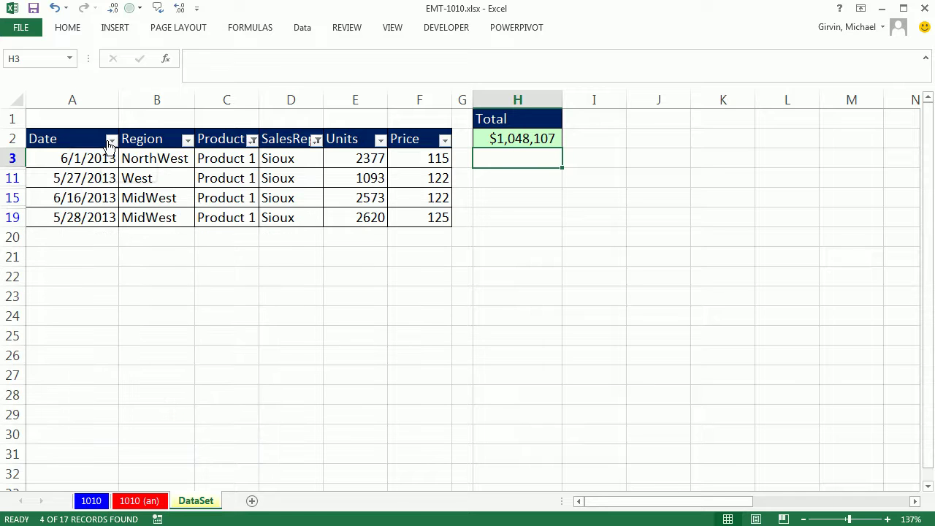
{"action": "left_click", "coordinate": [110, 140]}
{"action": "mouse_move", "coordinate": [20, 250]}
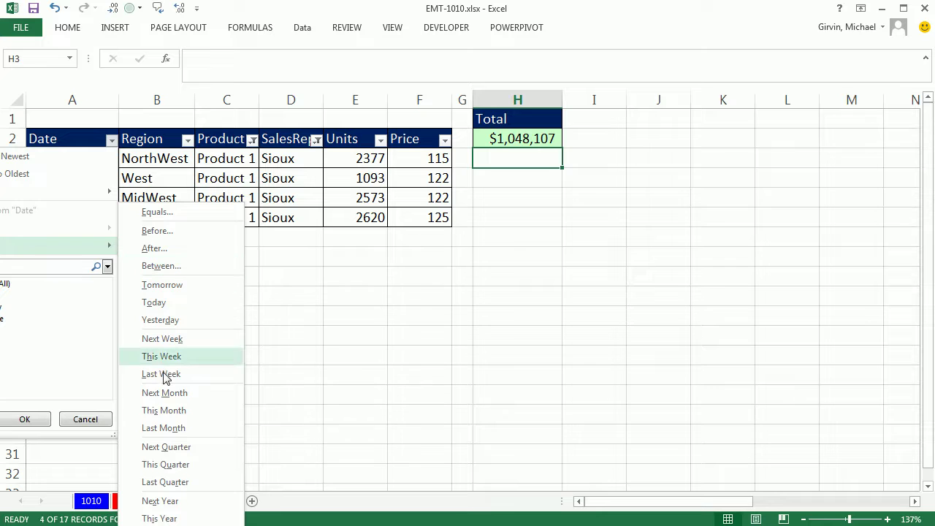
{"action": "left_click", "coordinate": [175, 431]}
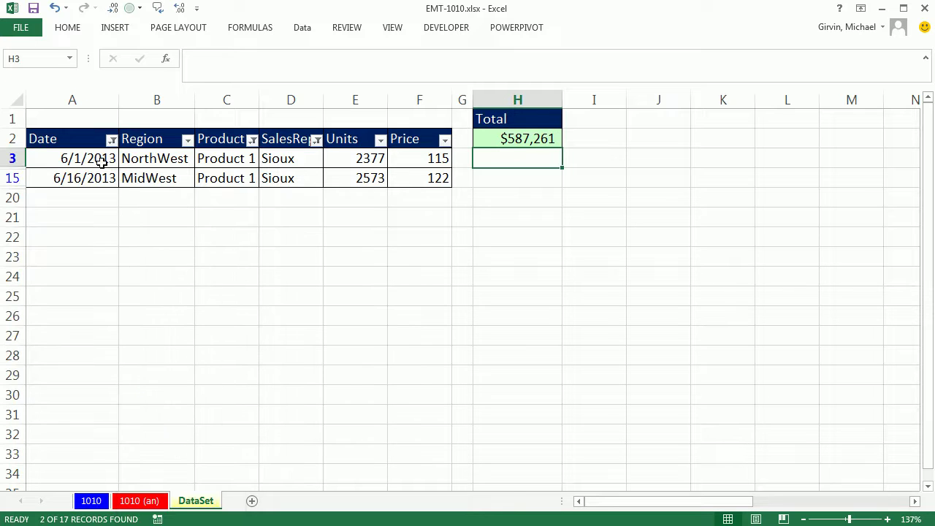
Step: Recheck H2's total formula with the SalesRep, Product and Date filters applied, leaving it unedited
{"action": "left_click", "coordinate": [534, 139]}
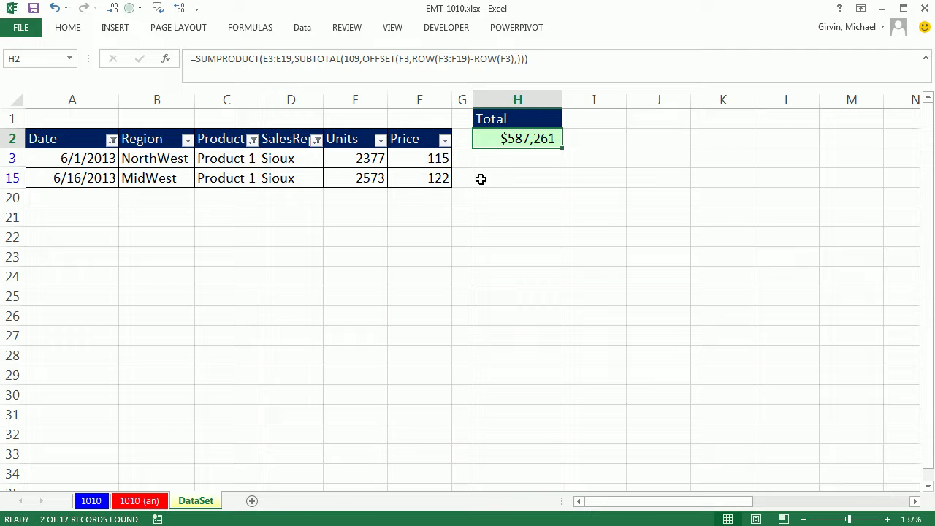
{"action": "double_click", "coordinate": [539, 144]}
{"action": "key", "text": "Escape"}
{"action": "mouse_move", "coordinate": [316, 525]}
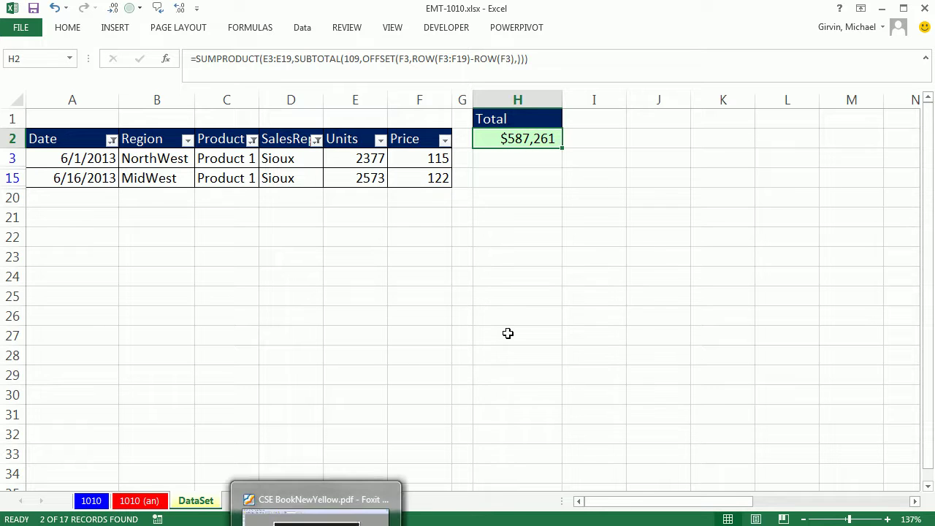